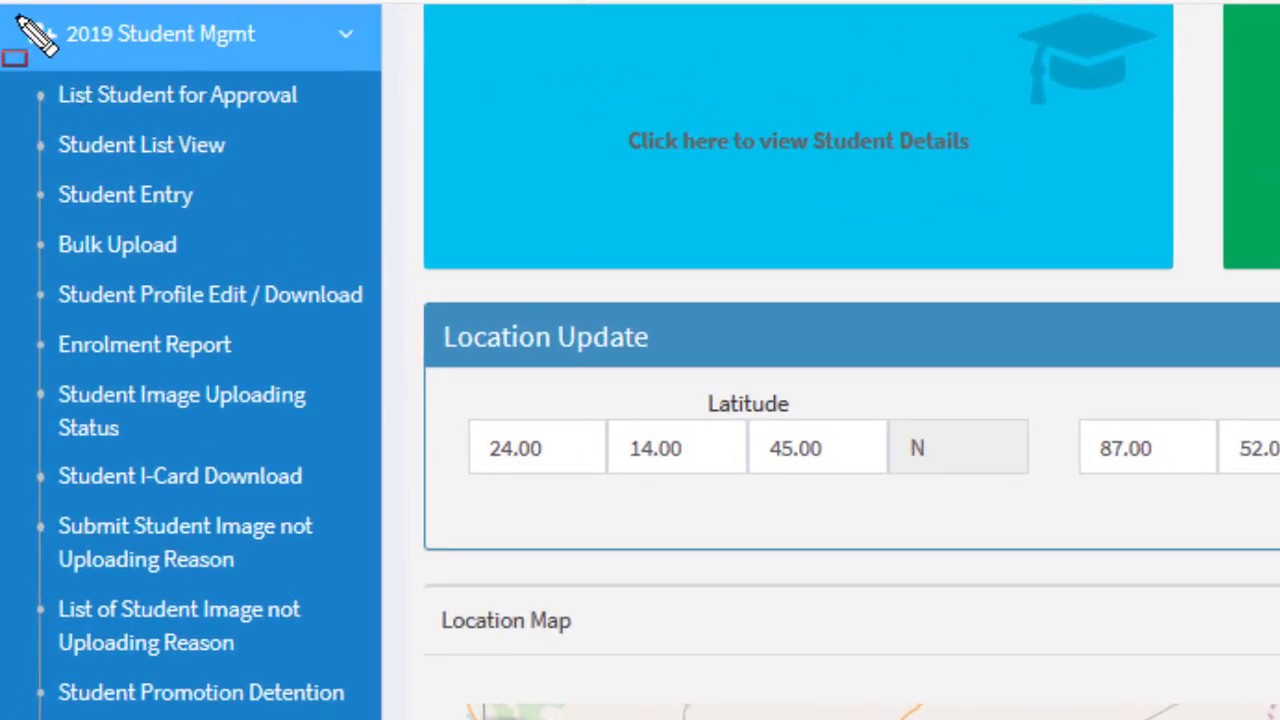
{"action": "mouse_move", "coordinate": [16, 16]}
{"action": "left_mouse_down"}
{"action": "mouse_move", "coordinate": [88, 58]}
{"action": "mouse_move", "coordinate": [379, 61]}
{"action": "left_mouse_up"}
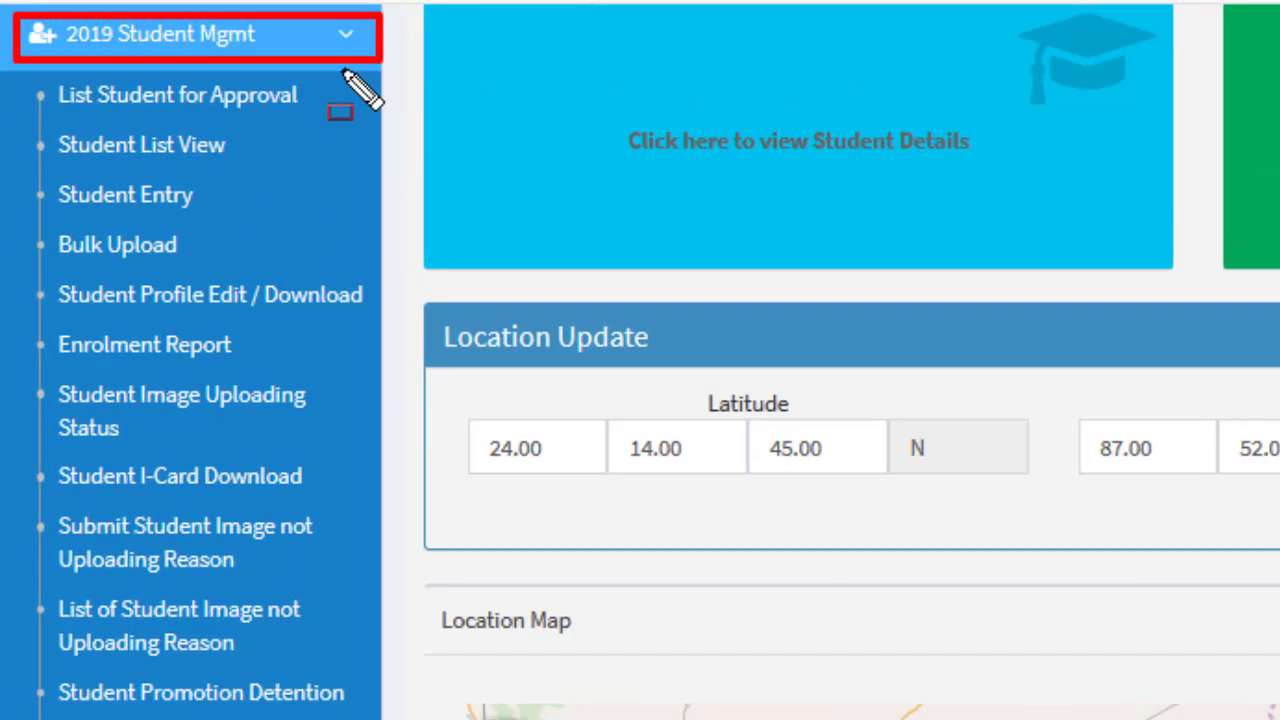
{"action": "key", "text": "Escape"}
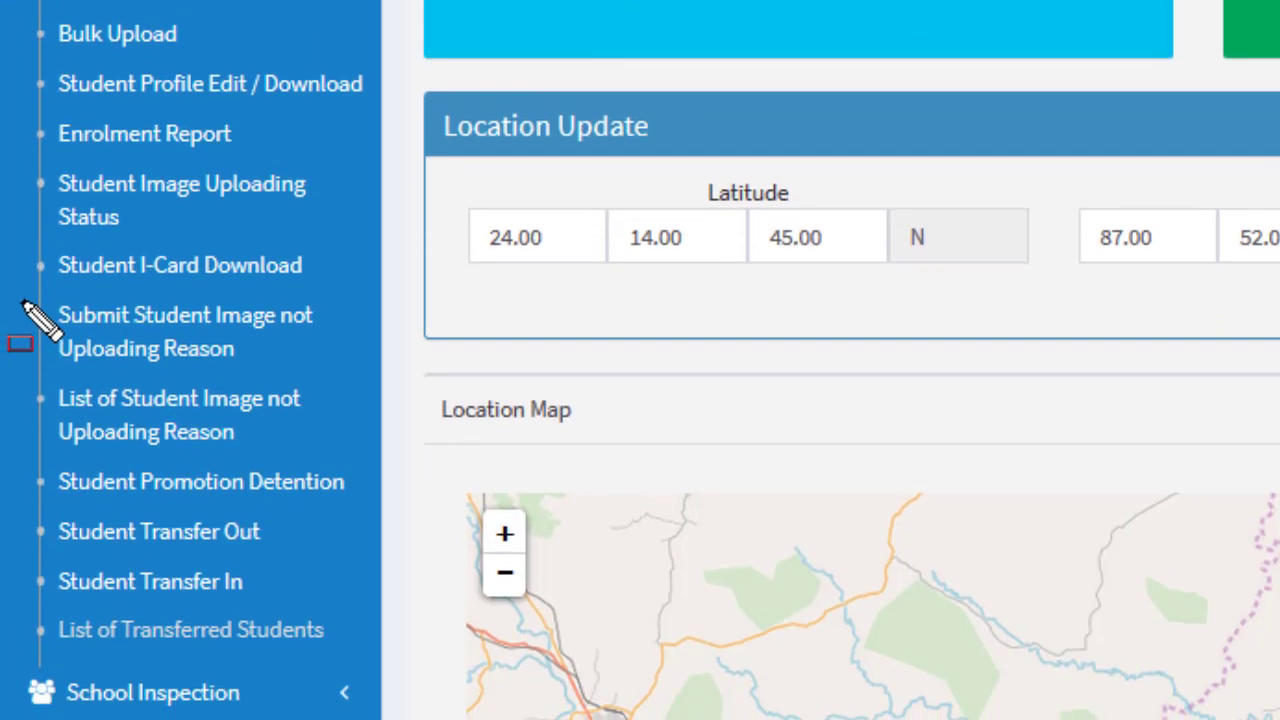
{"action": "left_click_drag", "start_coordinate": [16, 505], "coordinate": [72, 579]}
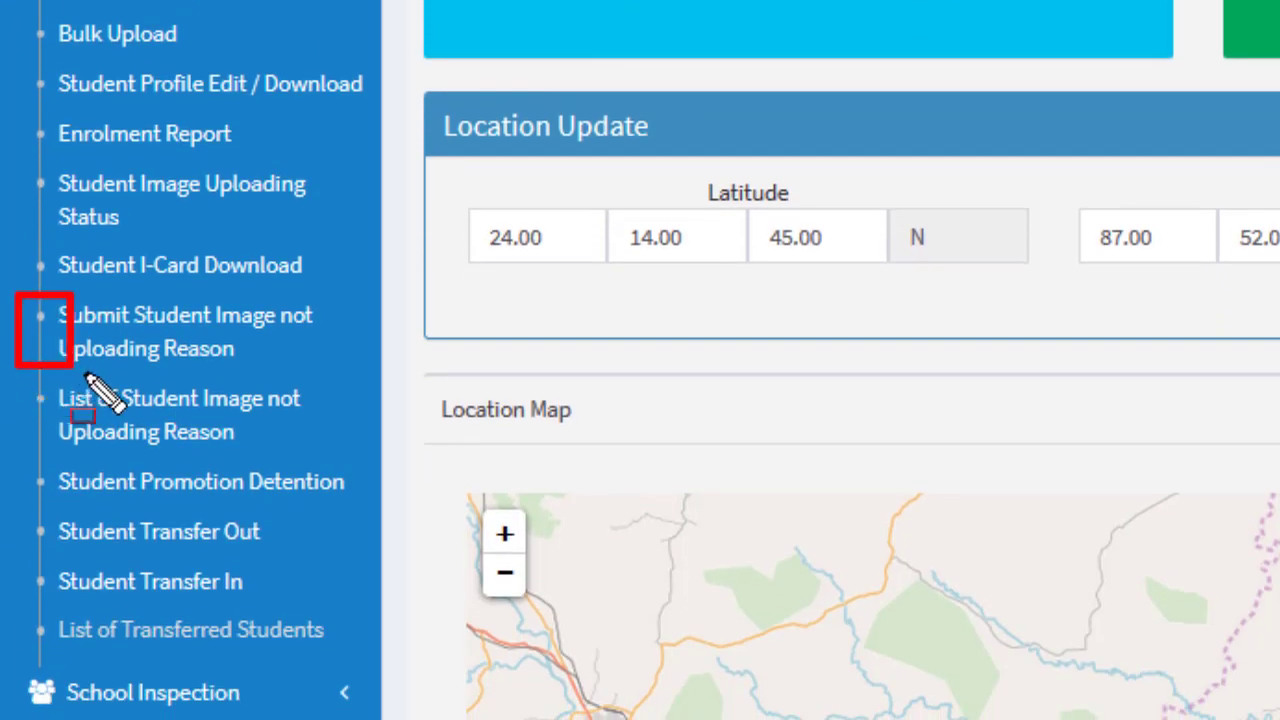
{"action": "mouse_move", "coordinate": [86, 378]}
{"action": "left_mouse_down"}
{"action": "mouse_move", "coordinate": [326, 400]}
{"action": "mouse_move", "coordinate": [334, 378]}
{"action": "left_mouse_up"}
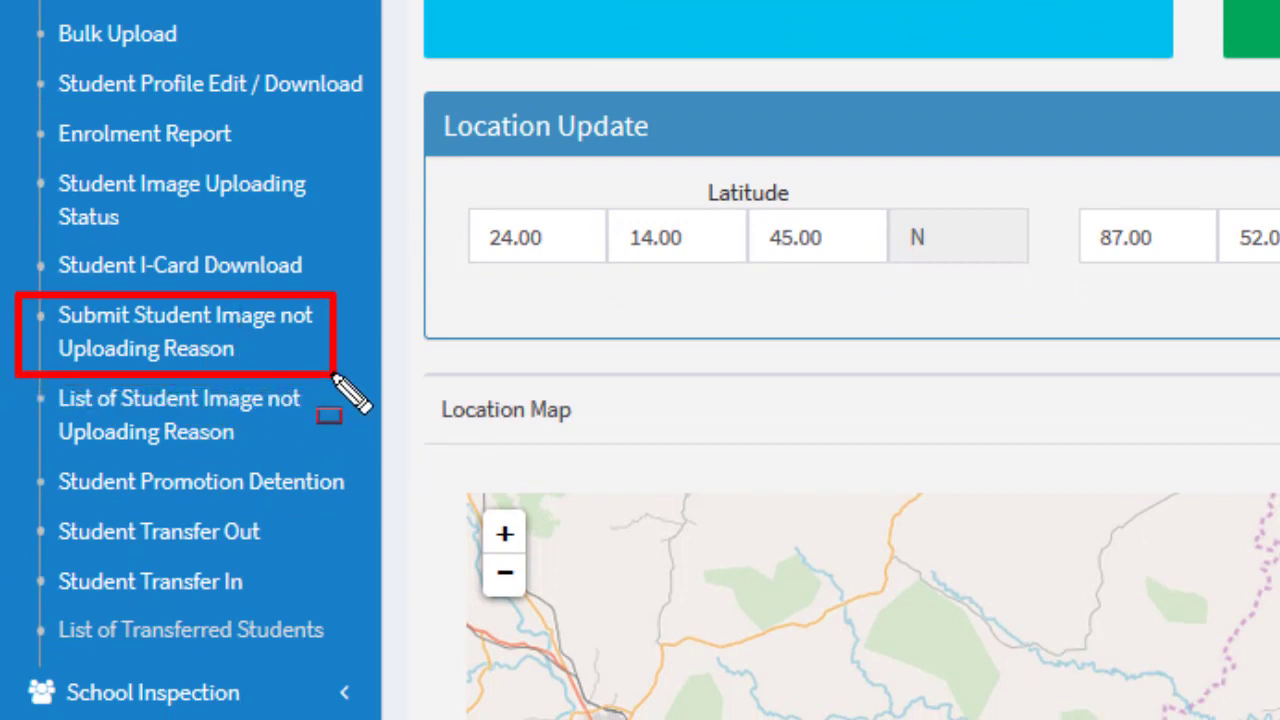
{"action": "mouse_move", "coordinate": [14, 378]}
{"action": "left_mouse_down"}
{"action": "mouse_move", "coordinate": [62, 476]}
{"action": "mouse_move", "coordinate": [320, 480]}
{"action": "mouse_move", "coordinate": [326, 458]}
{"action": "left_mouse_up"}
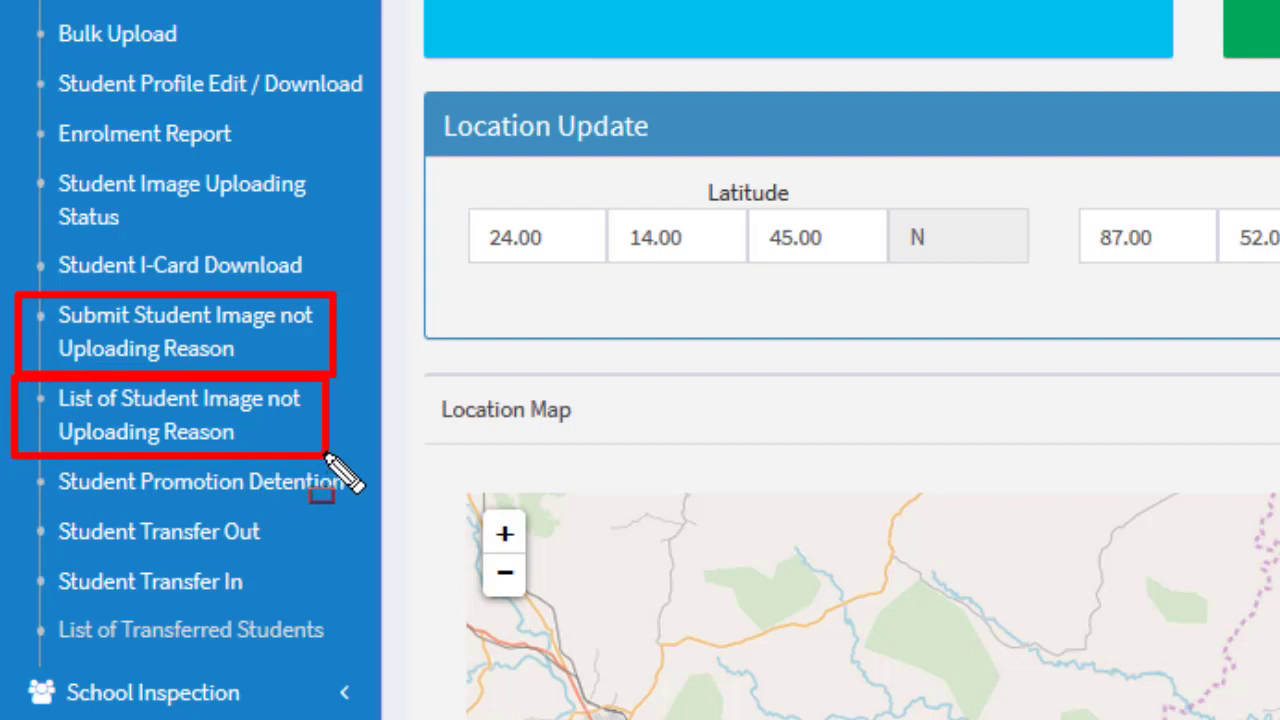
{"action": "mouse_move", "coordinate": [8, 460]}
{"action": "left_mouse_down"}
{"action": "mouse_move", "coordinate": [120, 506]}
{"action": "mouse_move", "coordinate": [368, 508]}
{"action": "left_mouse_up"}
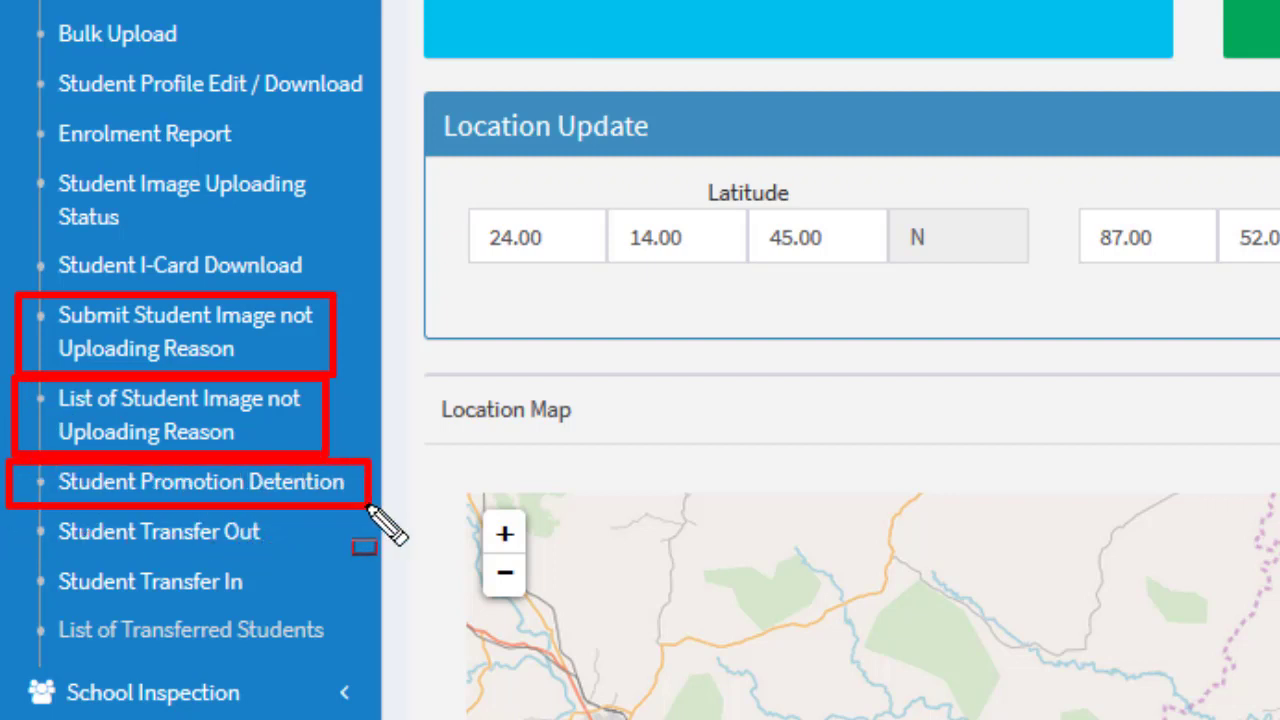
{"action": "mouse_move", "coordinate": [14, 511]}
{"action": "left_mouse_down"}
{"action": "mouse_move", "coordinate": [30, 540]}
{"action": "mouse_move", "coordinate": [314, 554]}
{"action": "left_mouse_up"}
{"action": "mouse_move", "coordinate": [12, 562]}
{"action": "left_mouse_down"}
{"action": "mouse_move", "coordinate": [247, 614]}
{"action": "mouse_move", "coordinate": [286, 596]}
{"action": "left_mouse_up"}
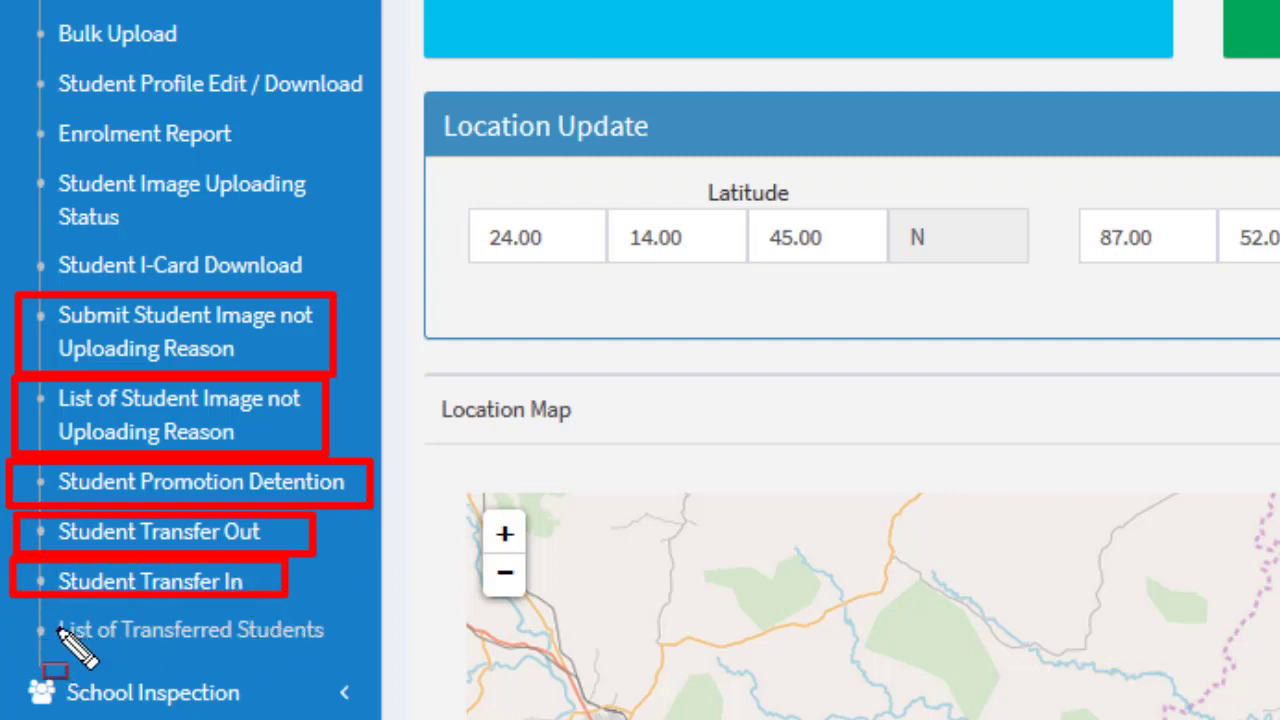
{"action": "left_click_drag", "start_coordinate": [28, 600], "coordinate": [345, 648]}
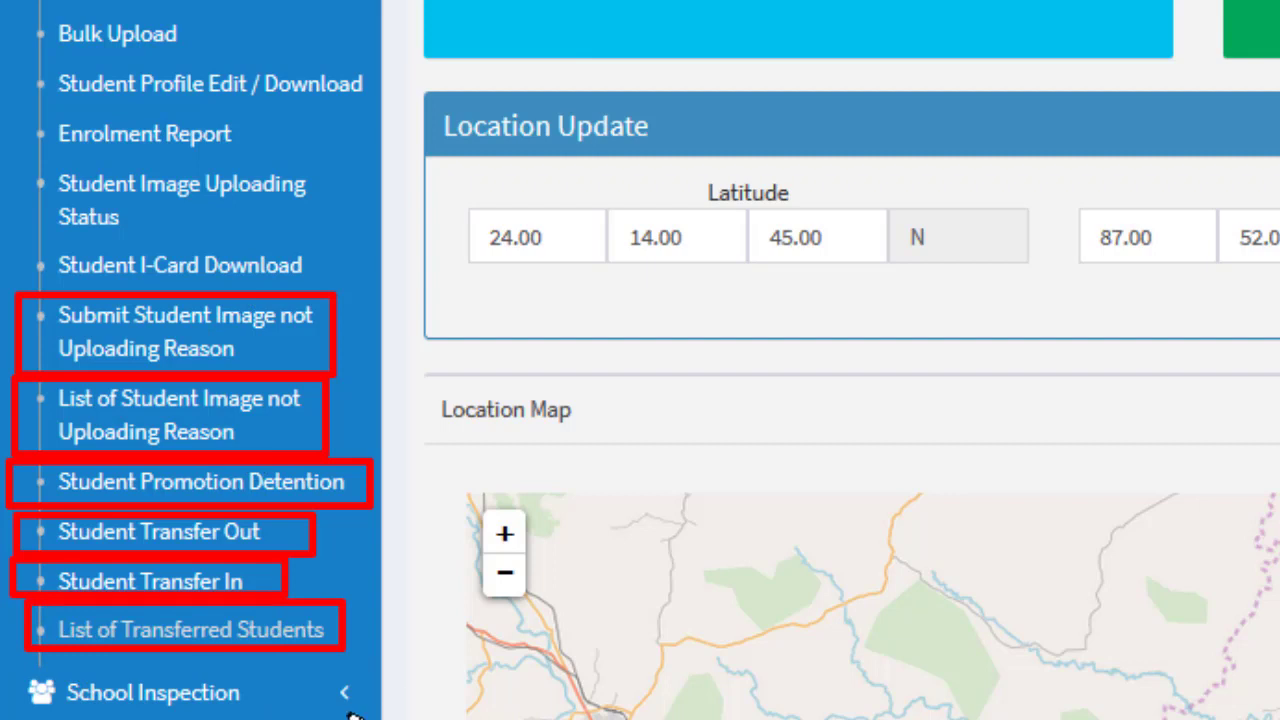
{"action": "key", "text": "Escape"}
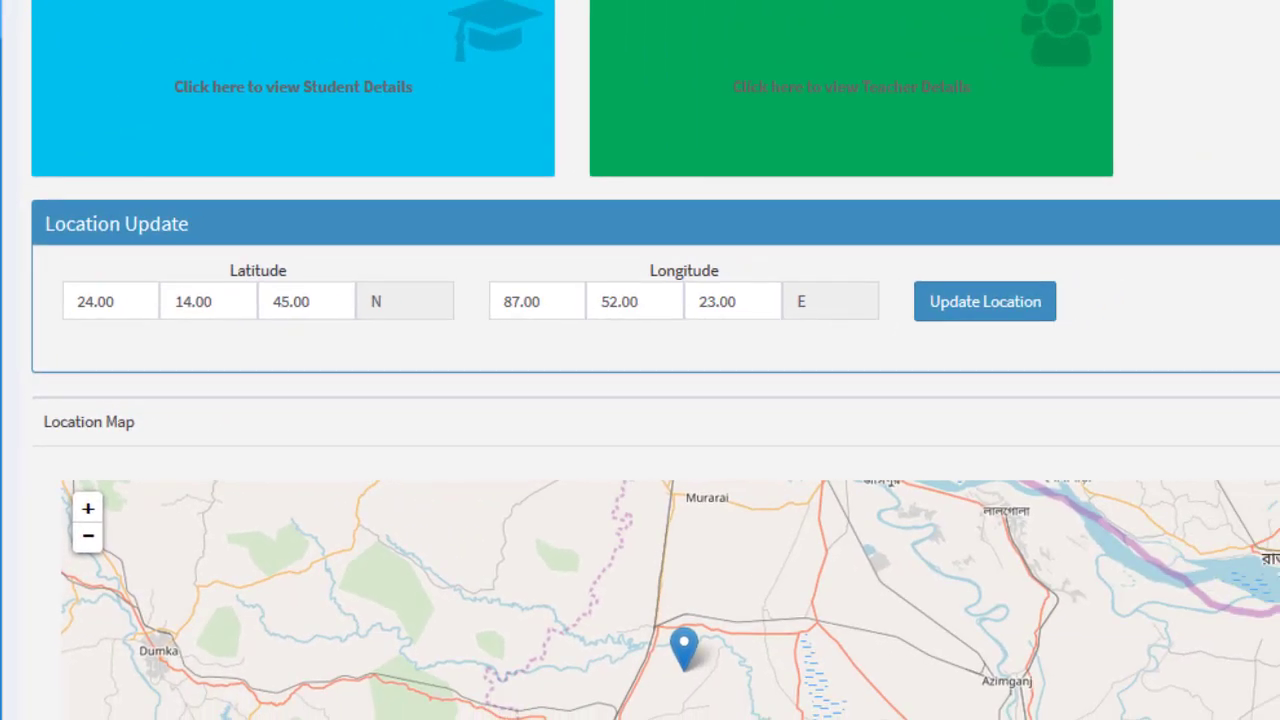
Search for Class V, Section A students on the Student Image Not Uploading Reason page
{"action": "left_click", "coordinate": [172, 345]}
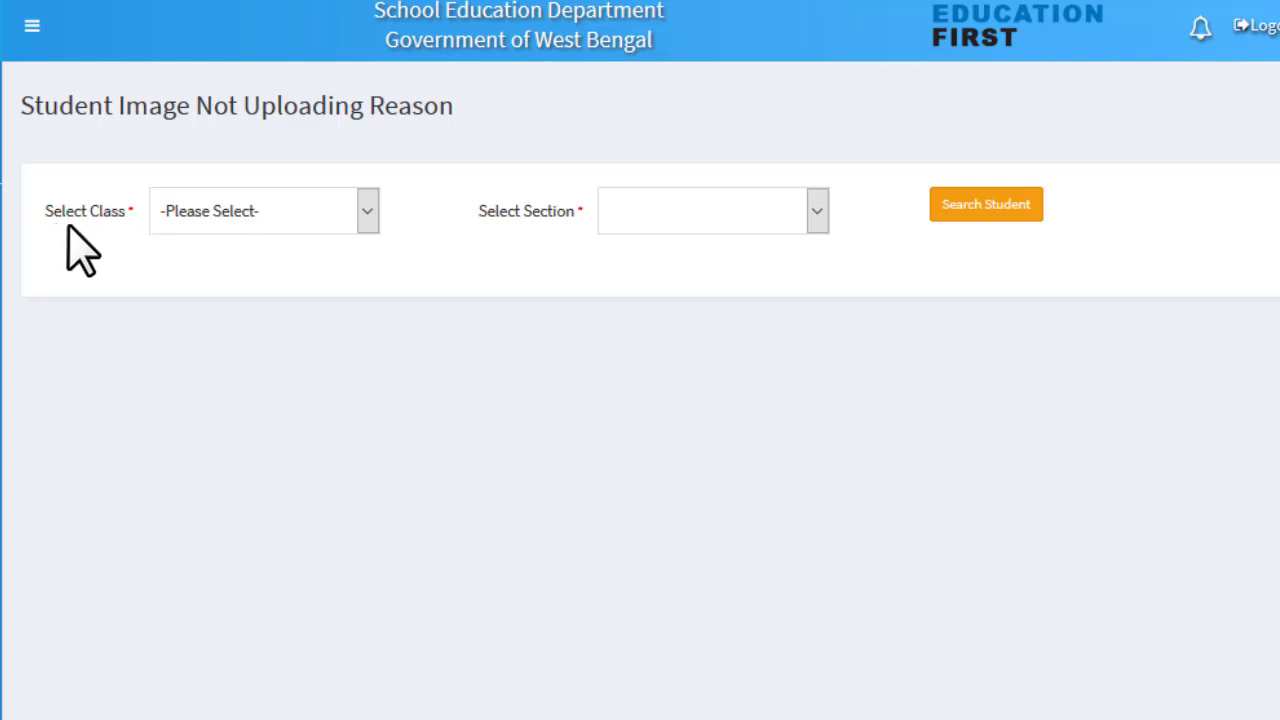
{"action": "left_click", "coordinate": [372, 216]}
{"action": "left_click", "coordinate": [313, 283]}
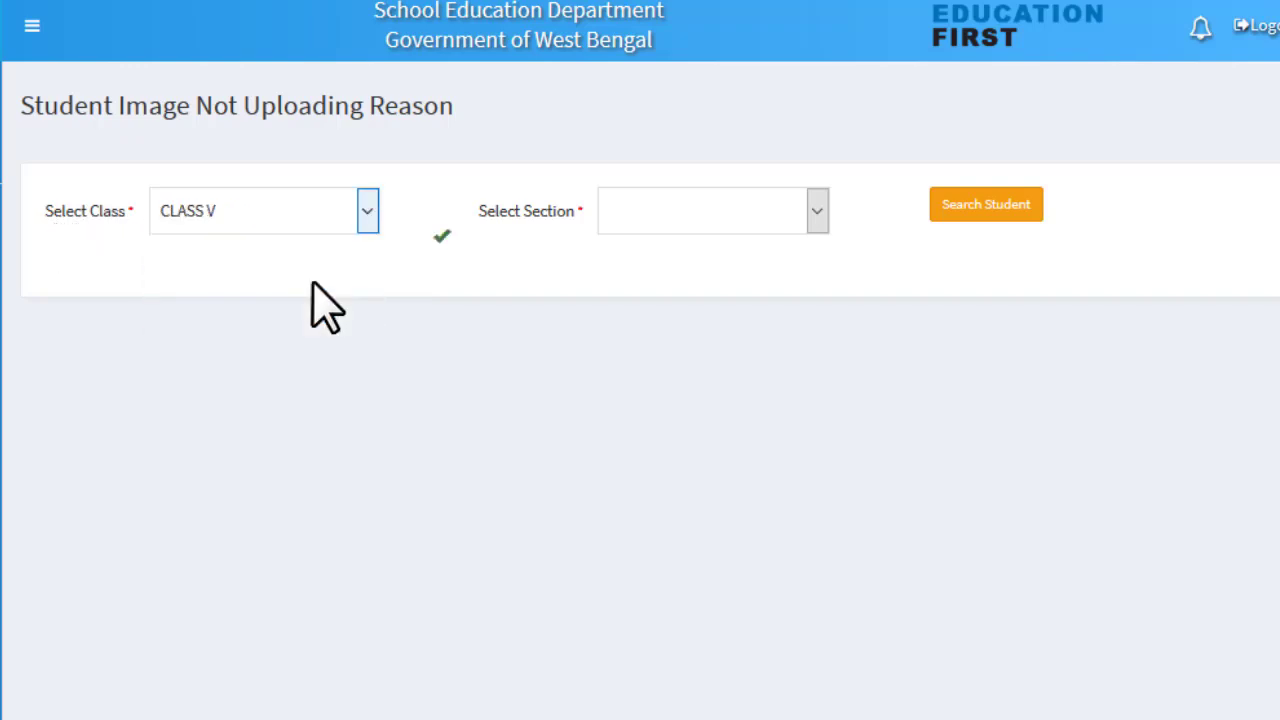
{"action": "left_click", "coordinate": [815, 214]}
{"action": "left_click", "coordinate": [818, 214]}
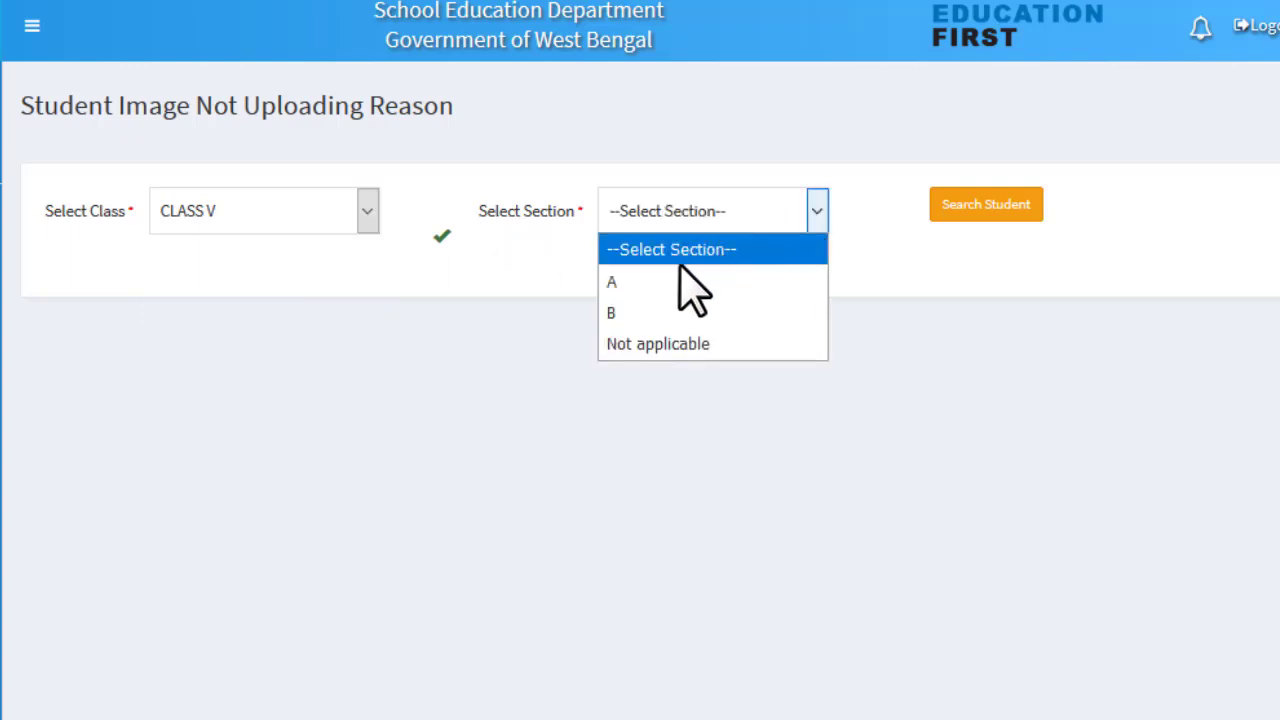
{"action": "left_click", "coordinate": [661, 280]}
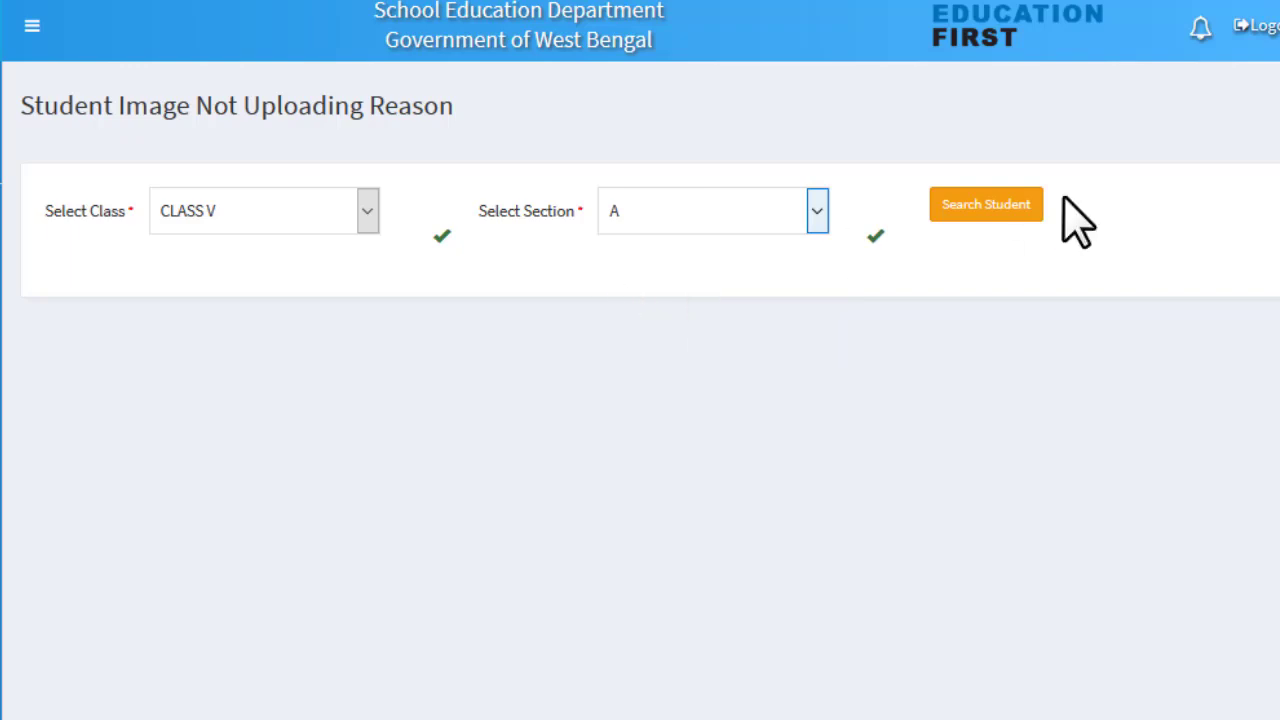
{"action": "left_click", "coordinate": [1012, 206]}
{"action": "left_click", "coordinate": [1012, 206]}
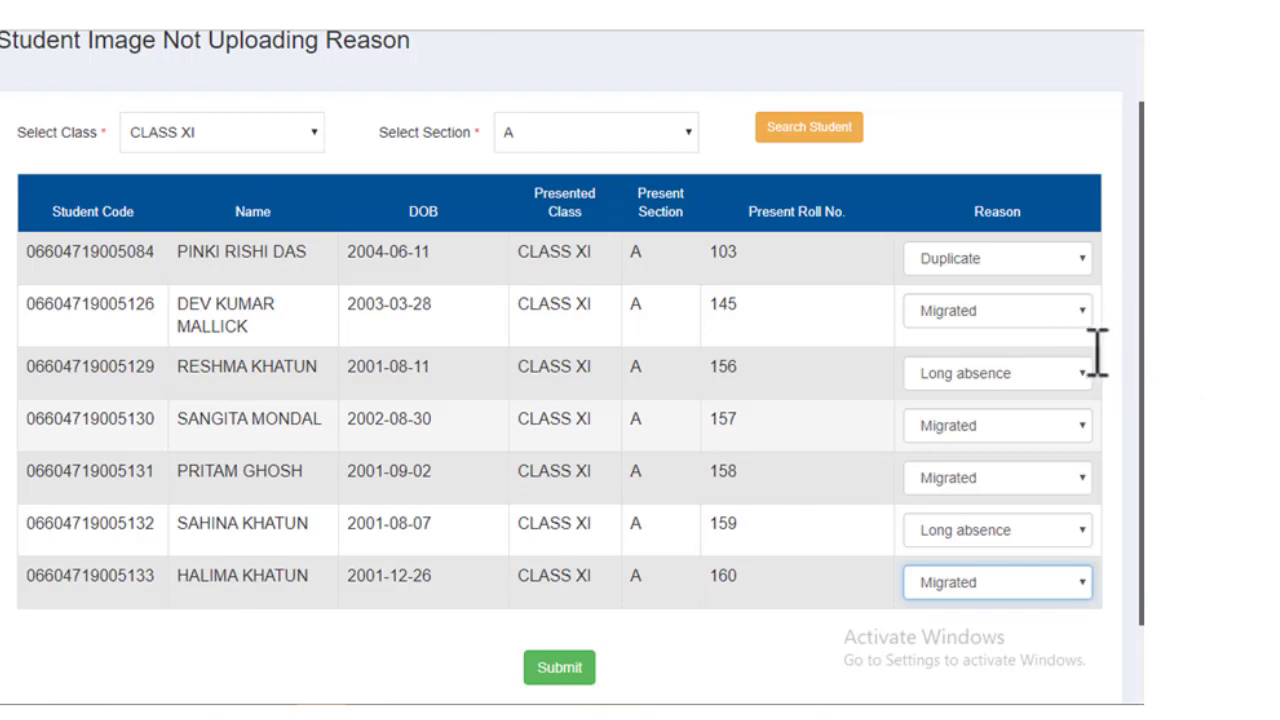
{"action": "mouse_move", "coordinate": [896, 236]}
{"action": "left_mouse_down"}
{"action": "mouse_move", "coordinate": [1120, 297]}
{"action": "mouse_move", "coordinate": [1106, 283]}
{"action": "left_mouse_up"}
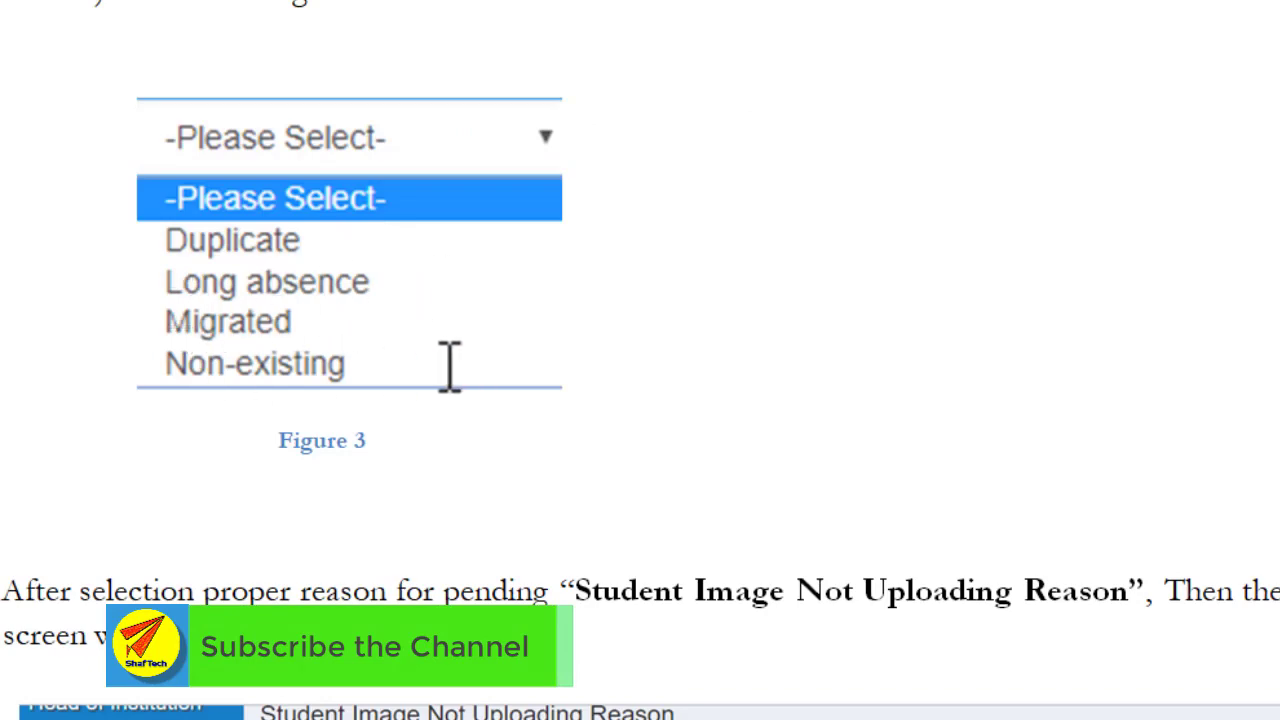
{"action": "scroll", "coordinate": [771, 434], "scroll_direction": "down", "scroll_amount": 5}
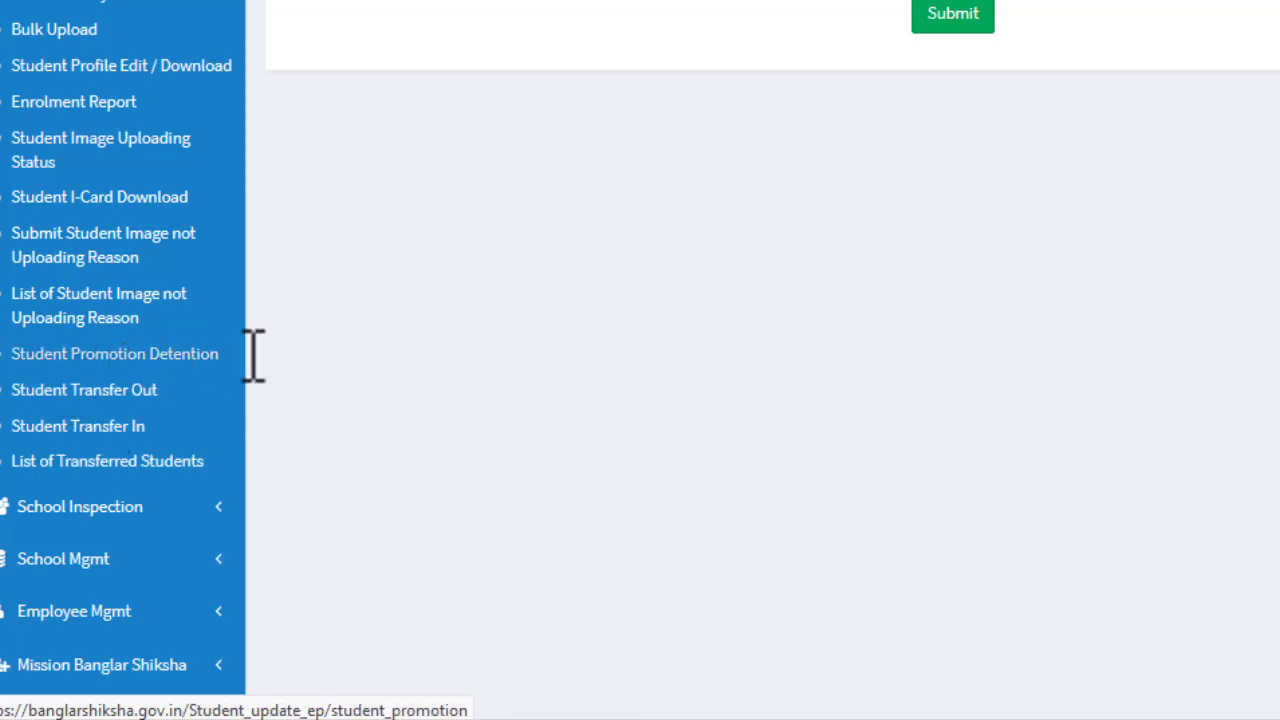
Open the Class V student list in Student Promotion Detention
{"action": "left_click", "coordinate": [116, 356]}
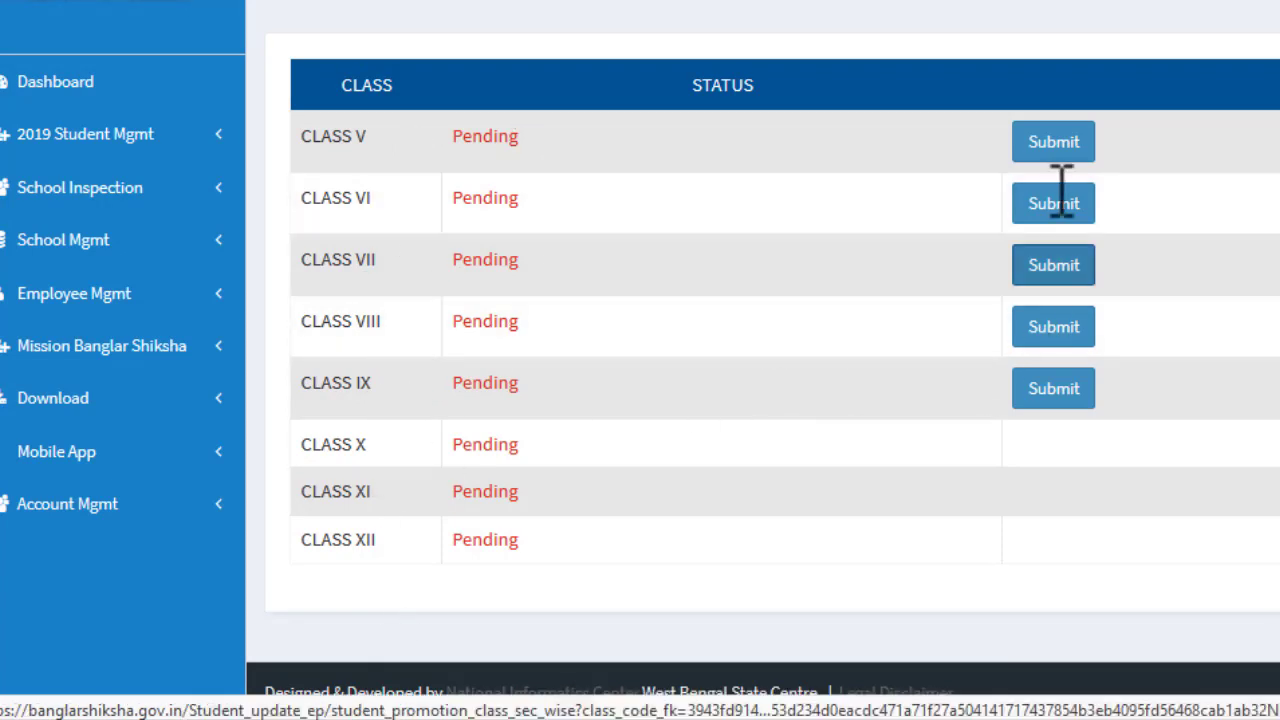
{"action": "left_click", "coordinate": [1060, 395]}
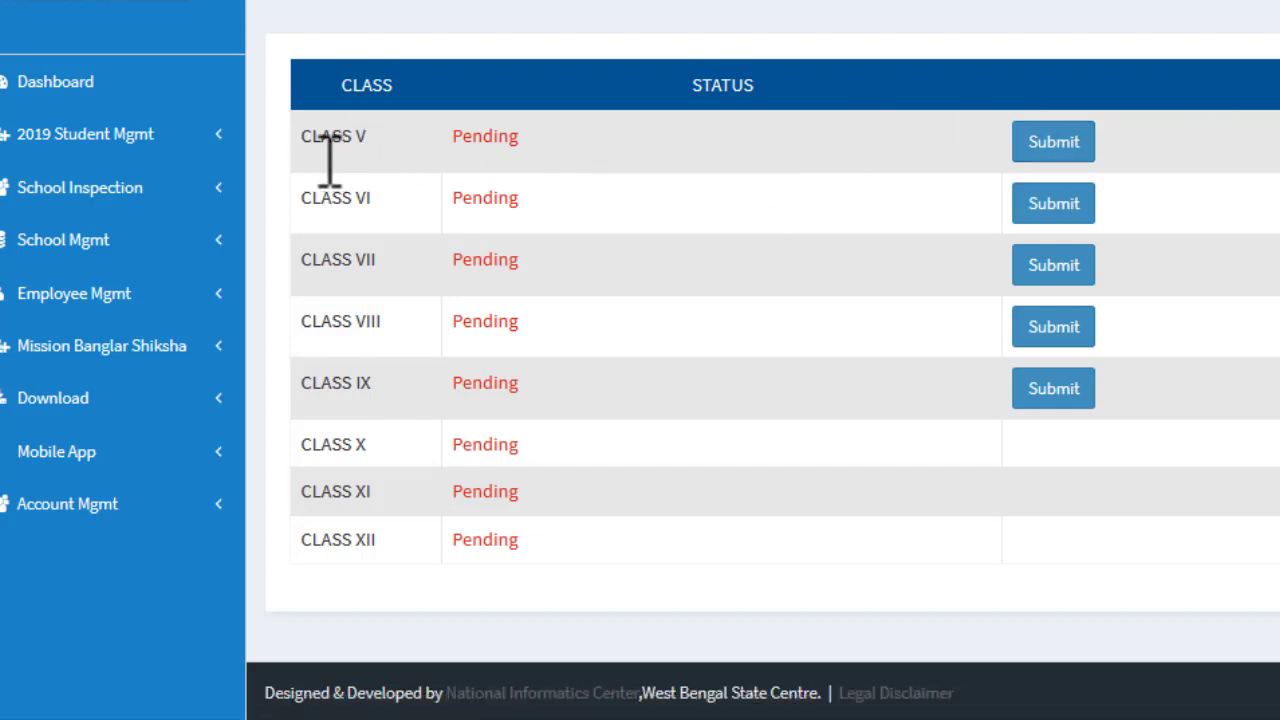
{"action": "left_click", "coordinate": [1094, 144]}
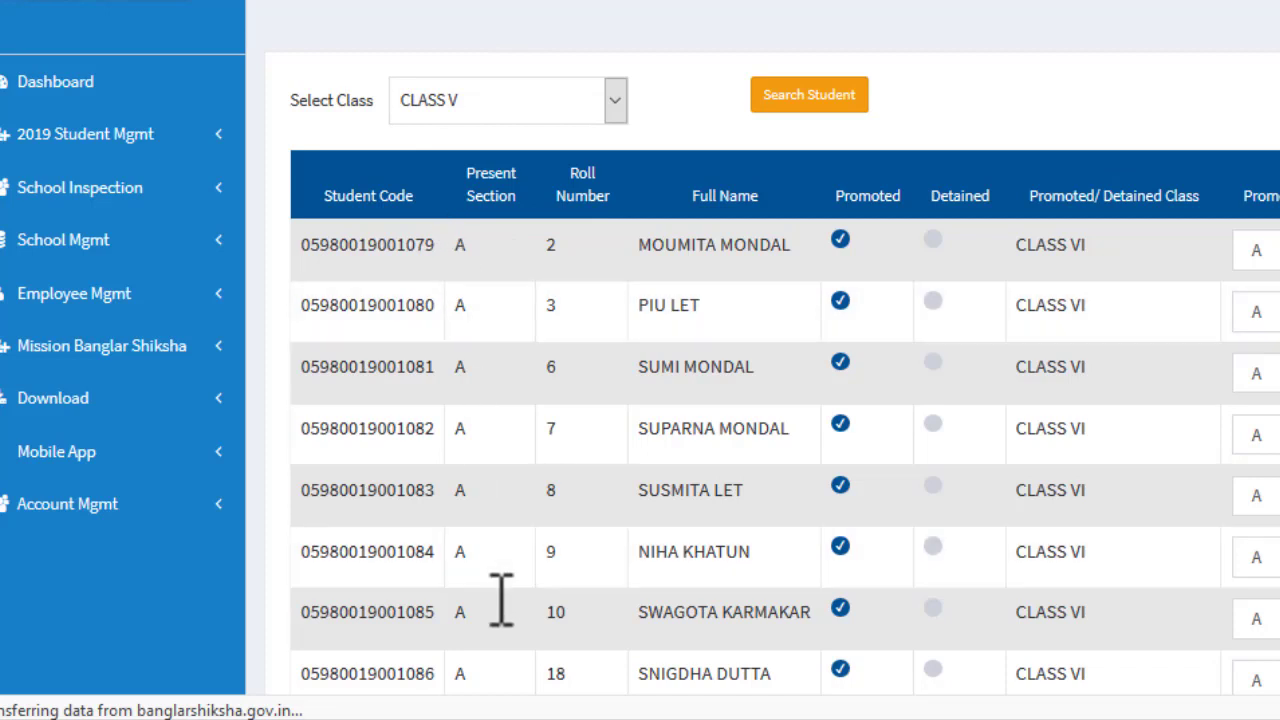
{"action": "scroll", "coordinate": [521, 325], "scroll_direction": "down", "scroll_amount": 1}
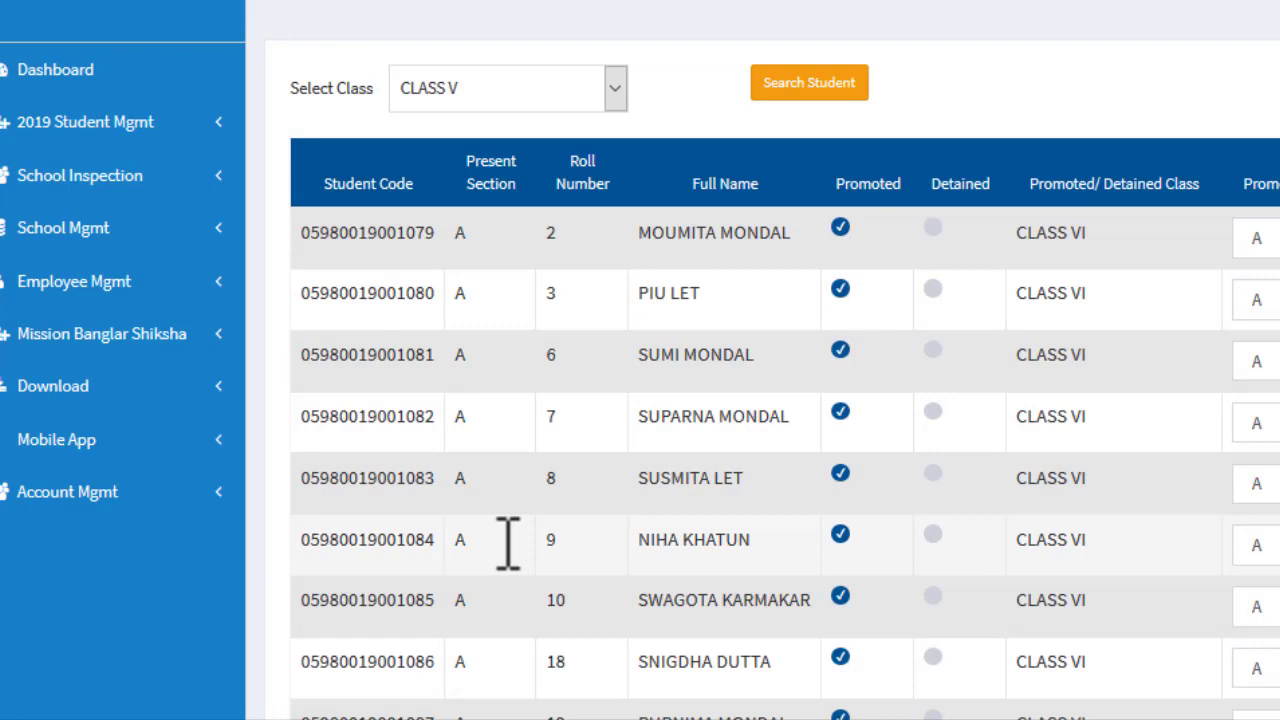
{"action": "left_click_drag", "start_coordinate": [818, 206], "coordinate": [868, 254]}
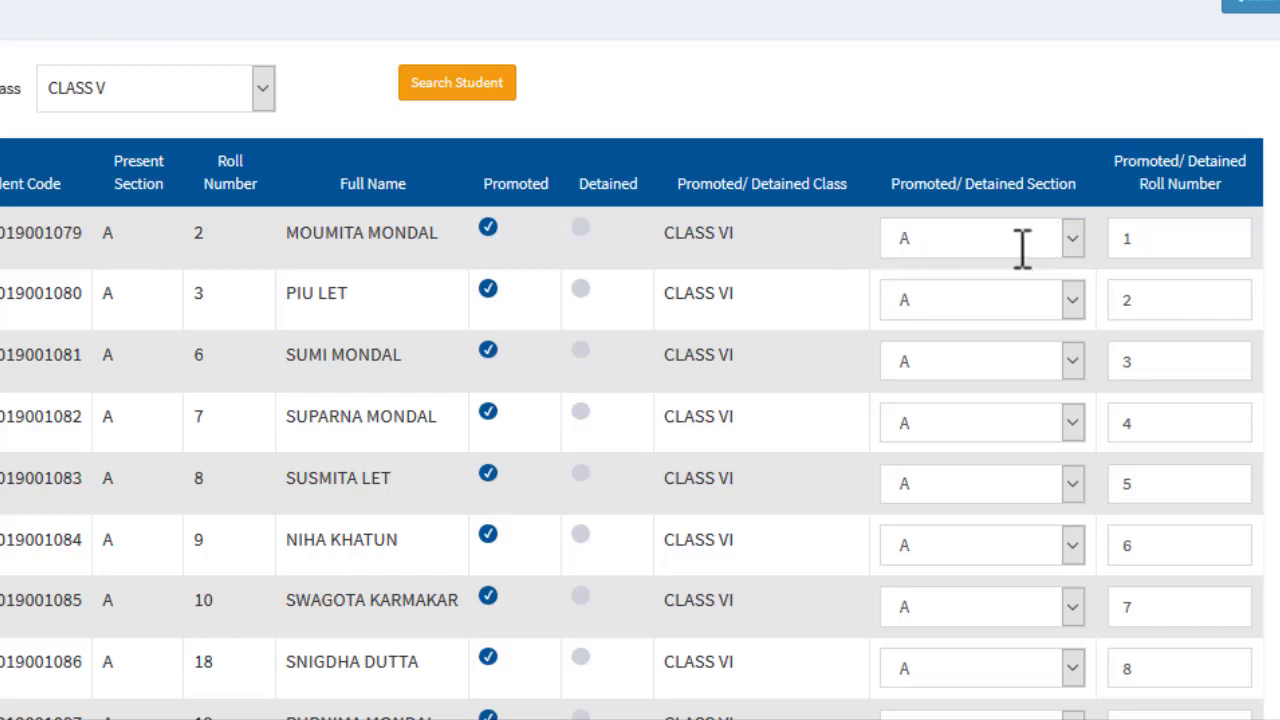
Try section B as the first listed student's promoted section and restore it to A
{"action": "left_click", "coordinate": [1072, 238]}
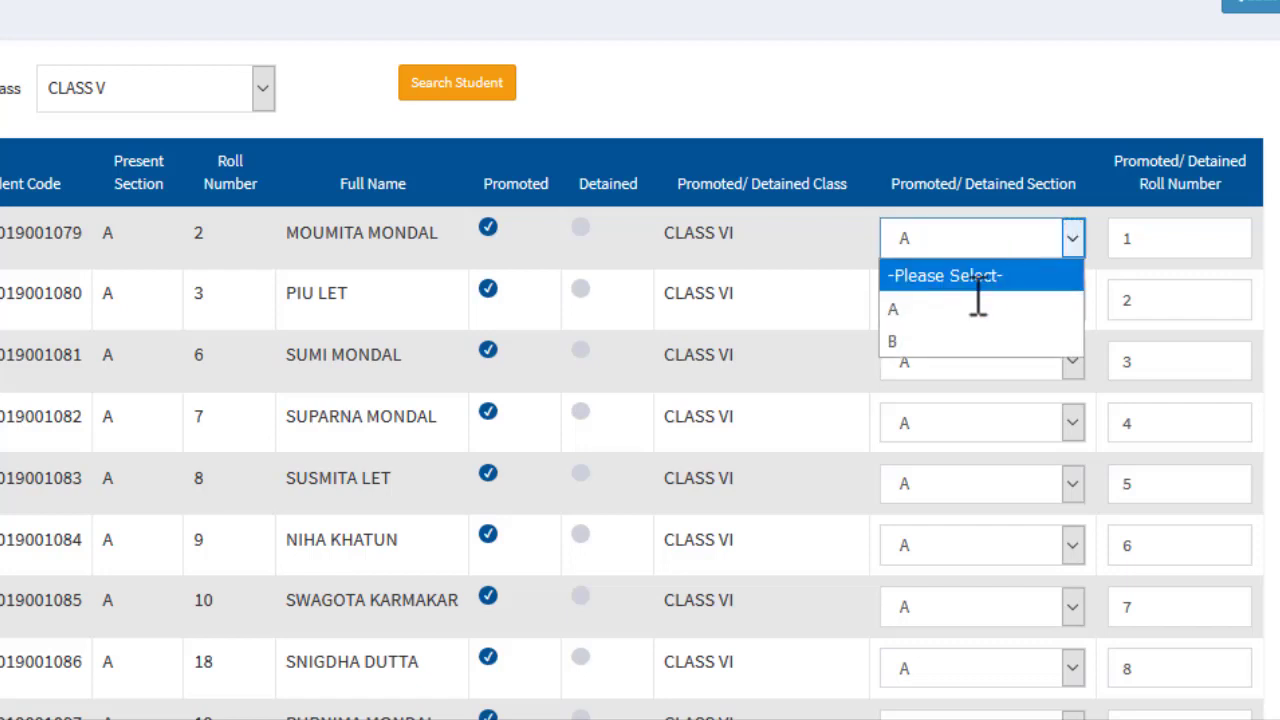
{"action": "left_click", "coordinate": [928, 342]}
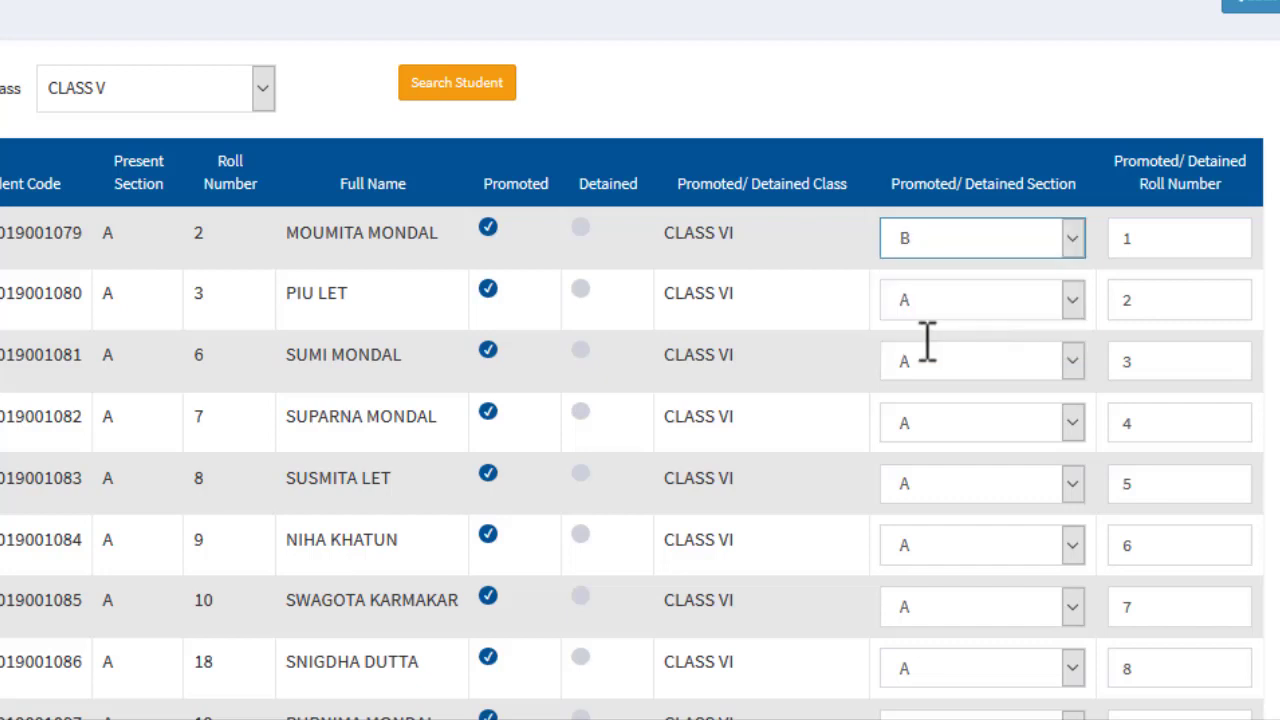
{"action": "left_click", "coordinate": [969, 237]}
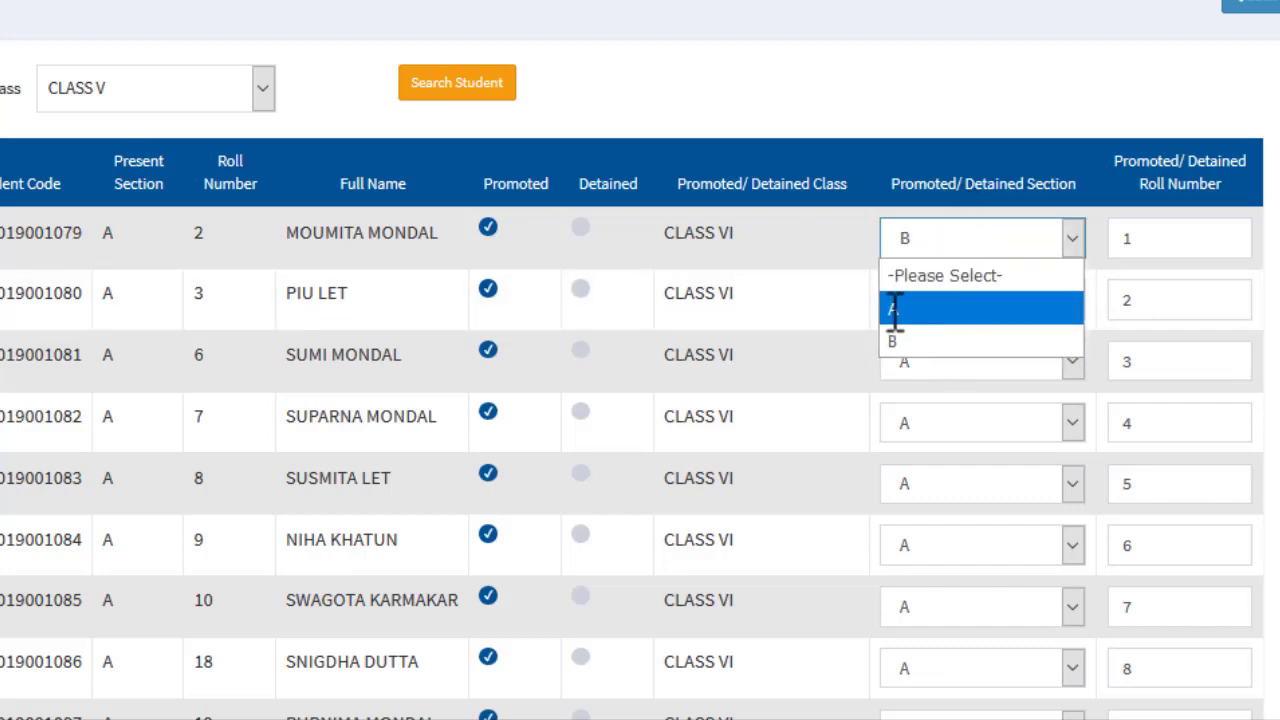
{"action": "left_click", "coordinate": [937, 308]}
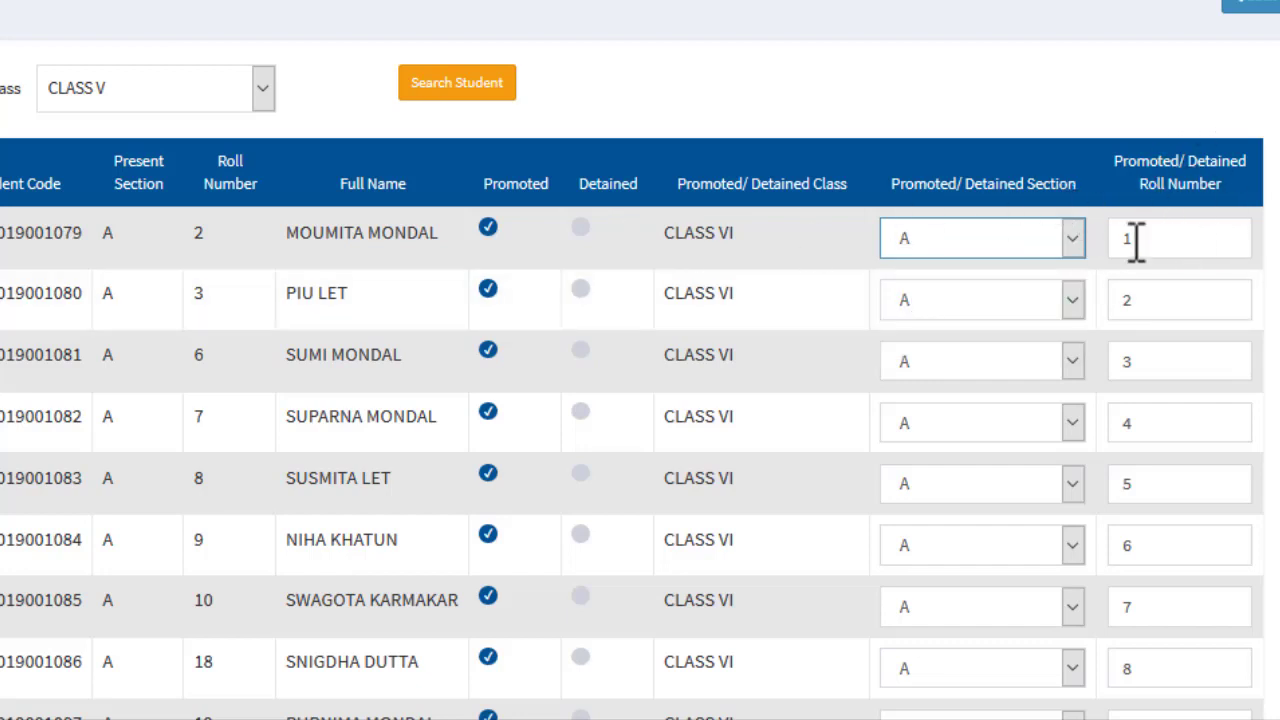
{"action": "left_click_drag", "start_coordinate": [1154, 237], "coordinate": [1110, 243]}
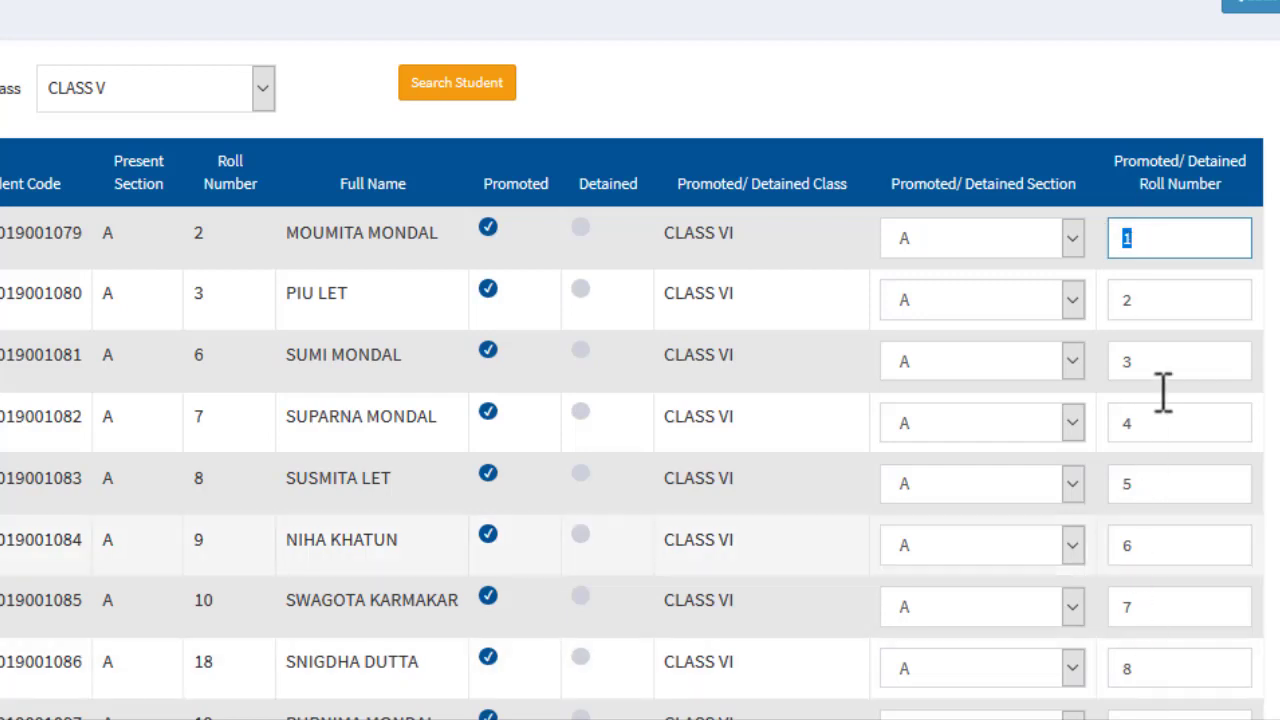
{"action": "left_click", "coordinate": [1166, 240]}
{"action": "left_click_drag", "start_coordinate": [1166, 240], "coordinate": [1122, 243]}
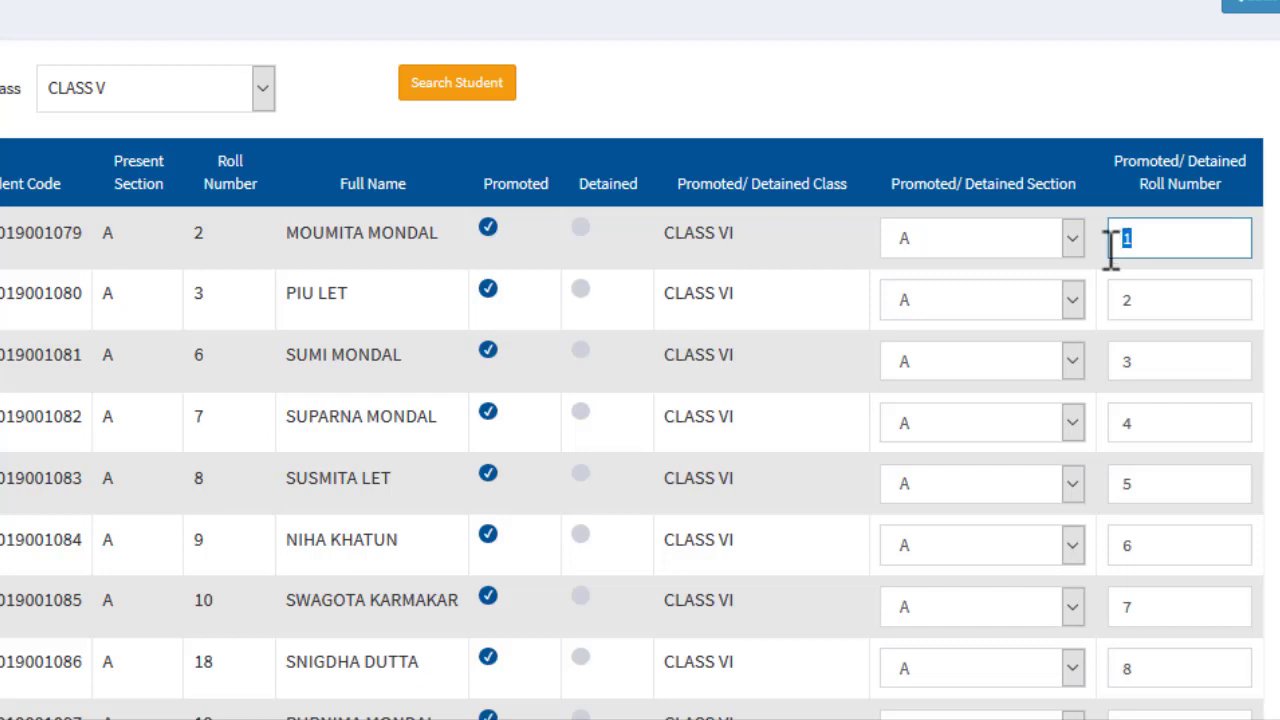
{"action": "left_click", "coordinate": [1150, 240]}
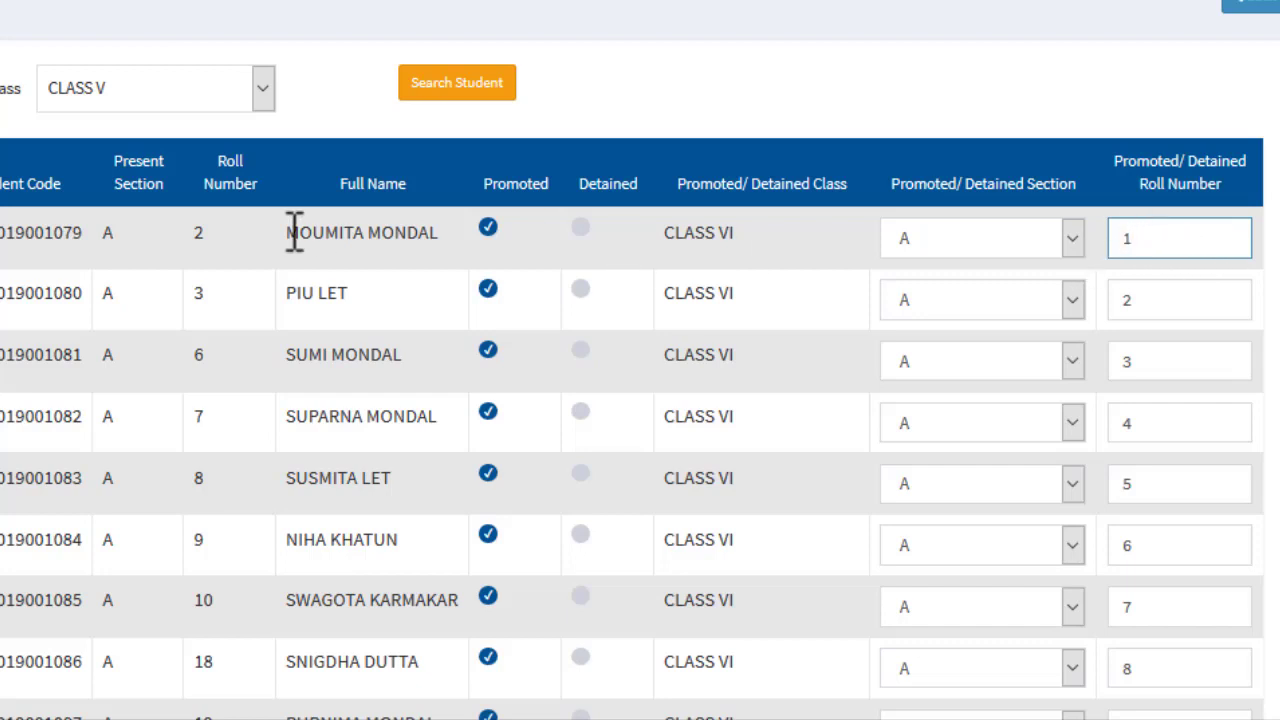
{"action": "left_click_drag", "start_coordinate": [1158, 238], "coordinate": [1113, 245]}
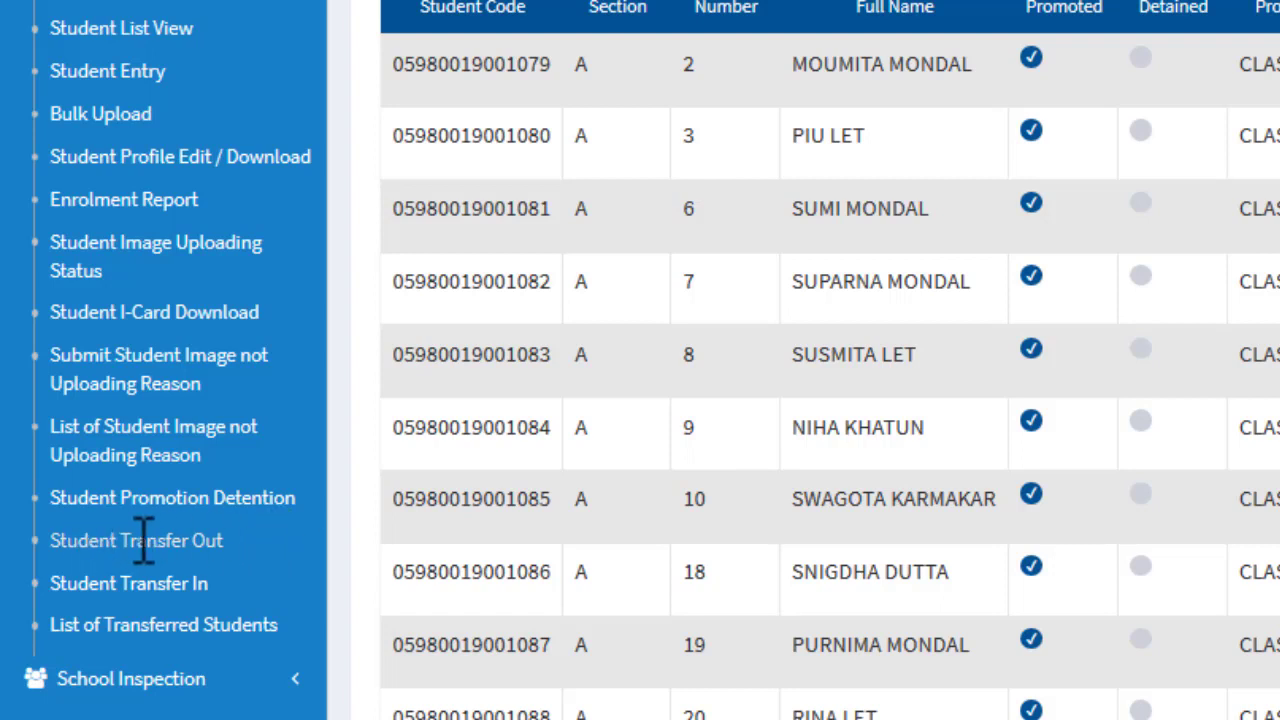
Copy the seventh listed Class V student's code and search for that student in Student Transfer Out
{"action": "double_click", "coordinate": [471, 499]}
{"action": "key", "text": "ctrl+c"}
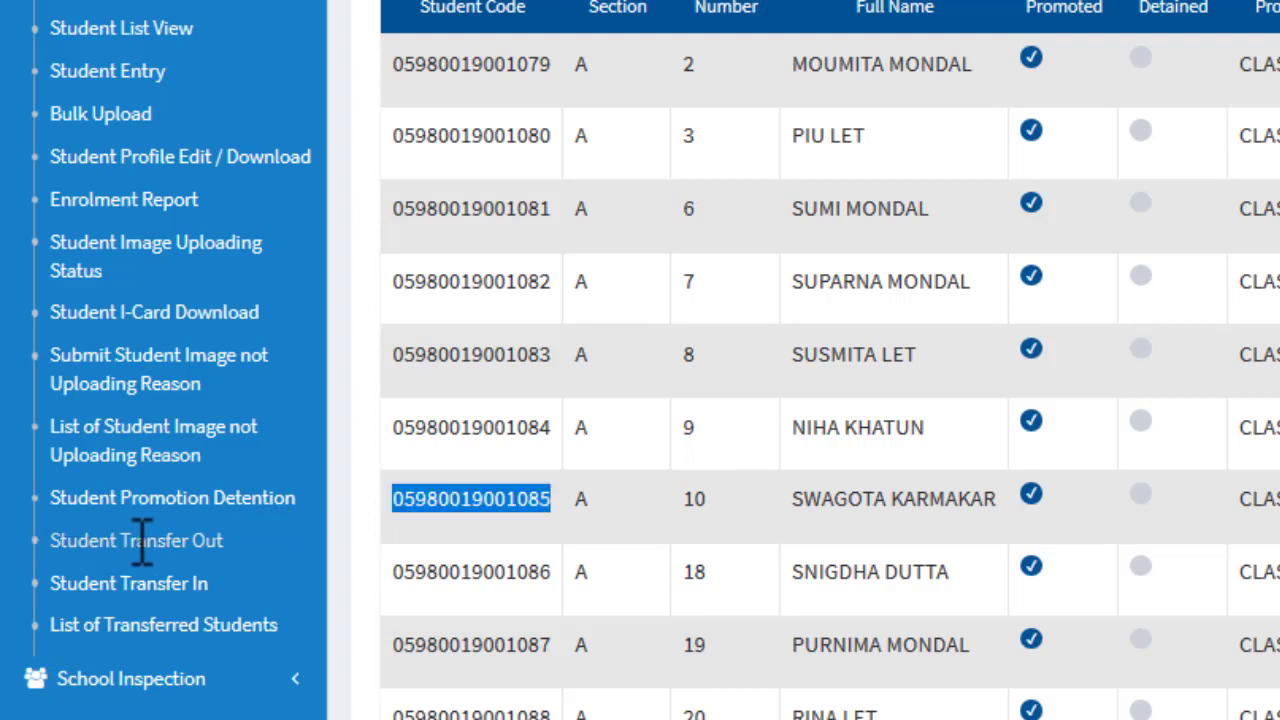
{"action": "left_click", "coordinate": [143, 540]}
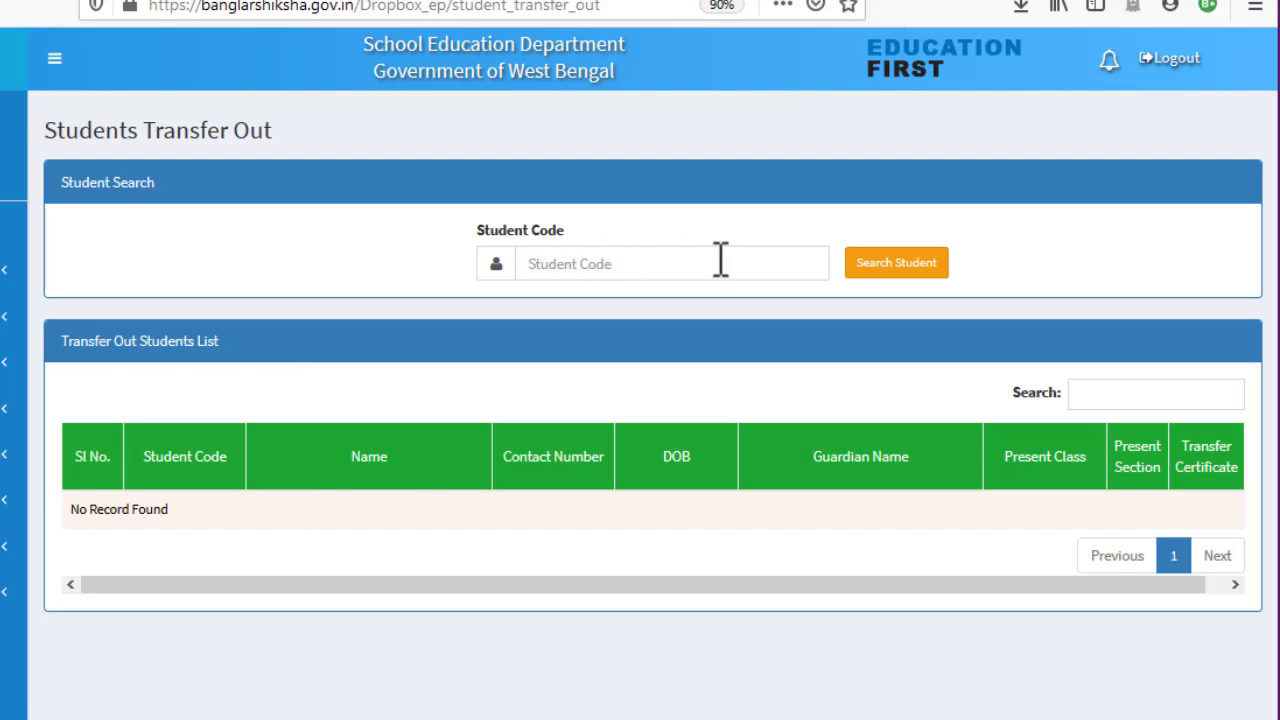
{"action": "left_click", "coordinate": [564, 265]}
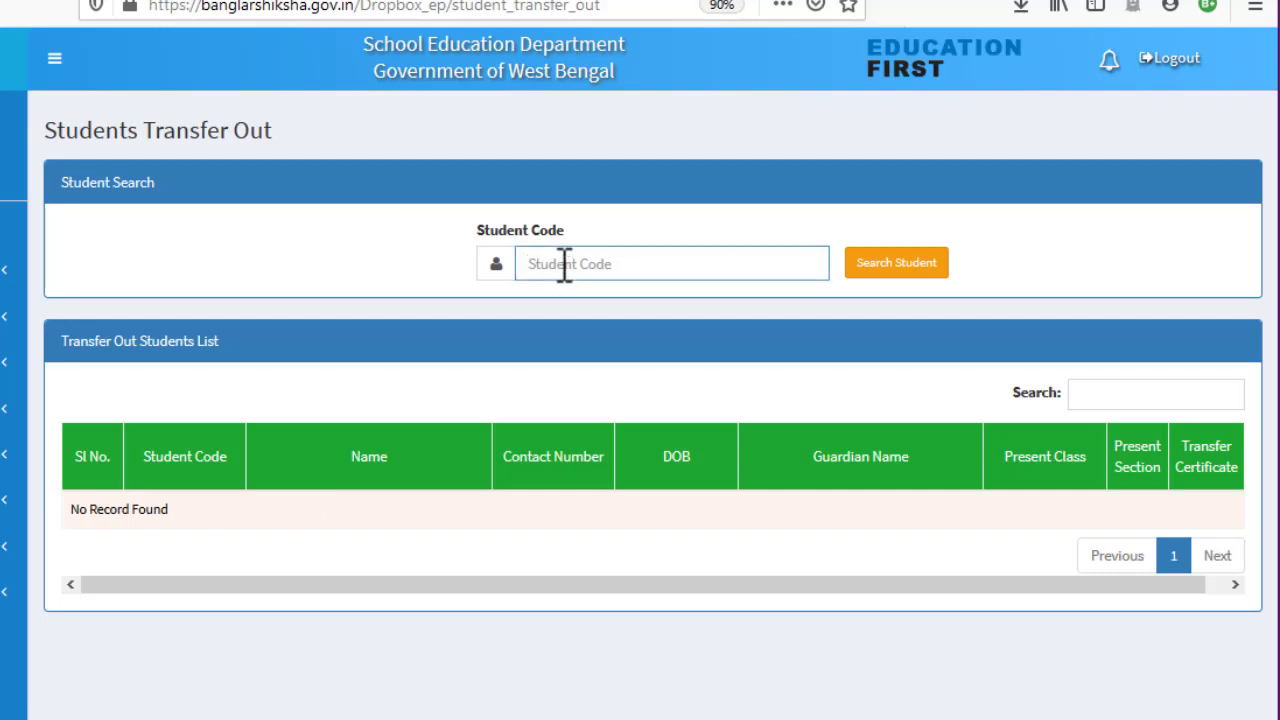
{"action": "key", "text": "ctrl+v"}
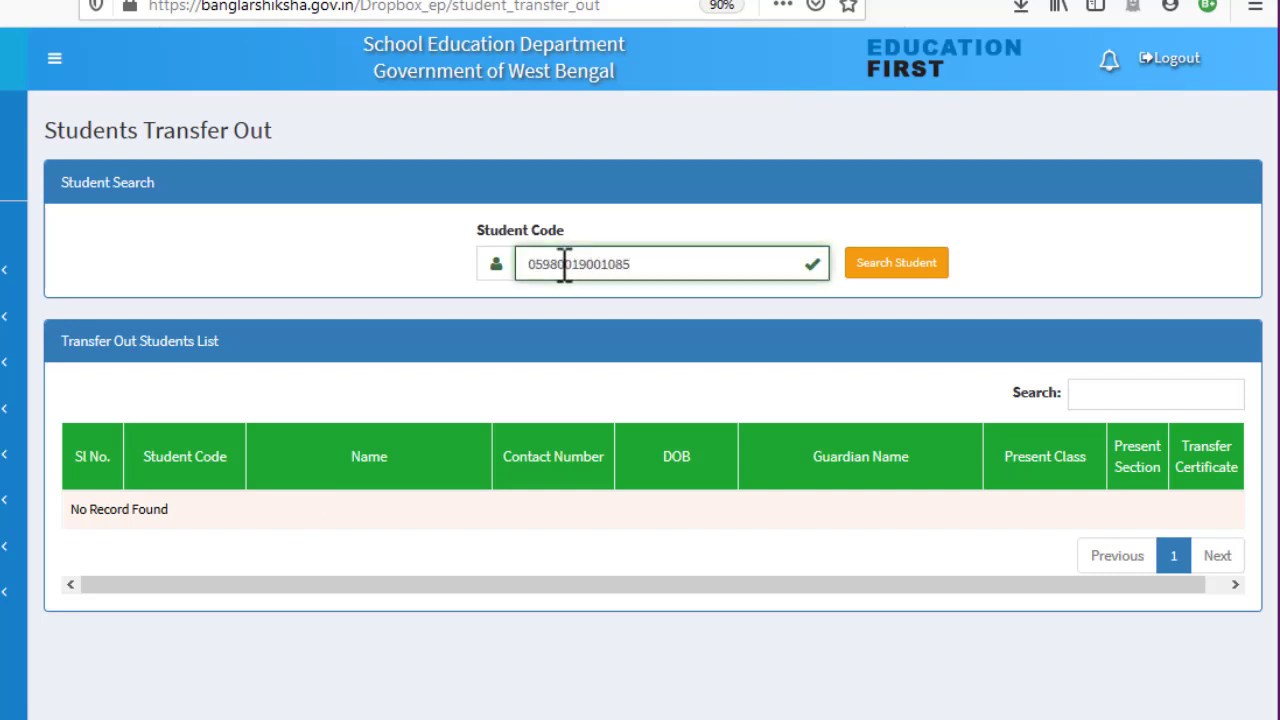
{"action": "left_click", "coordinate": [924, 265]}
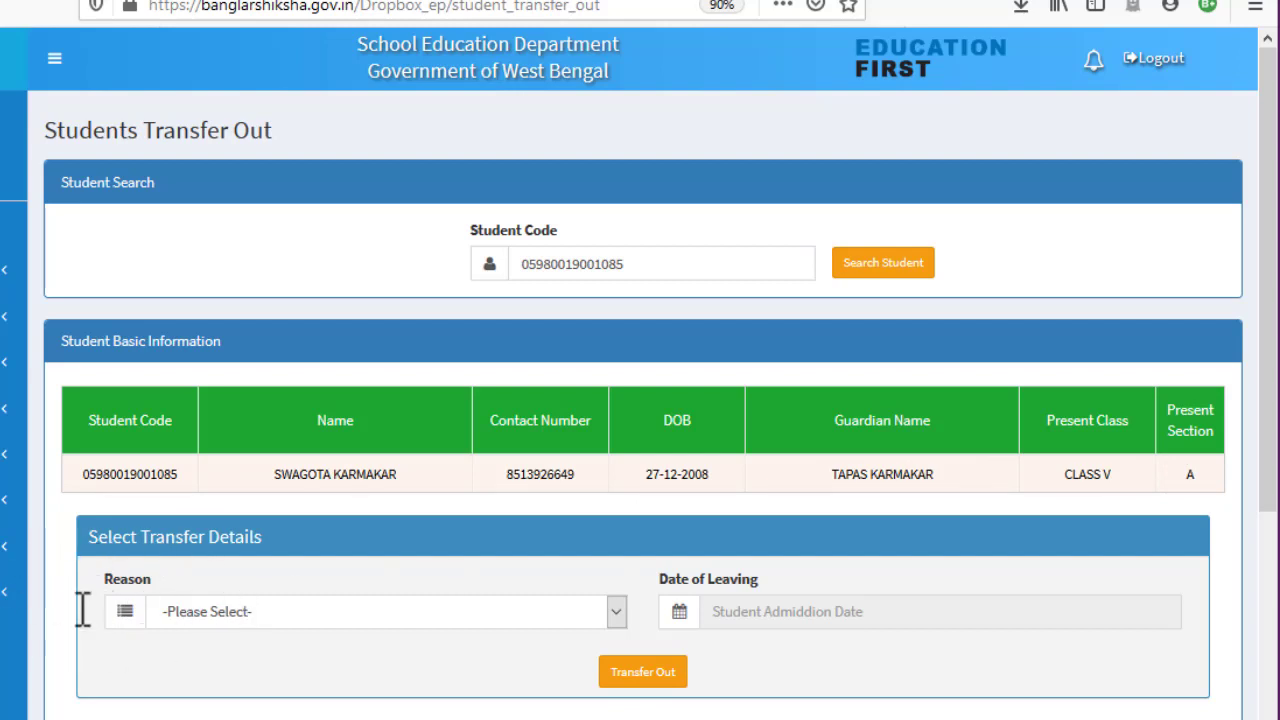
Set the student's transfer reason to Change of School and the date of leaving to 17/12/2019
{"action": "left_click", "coordinate": [617, 610]}
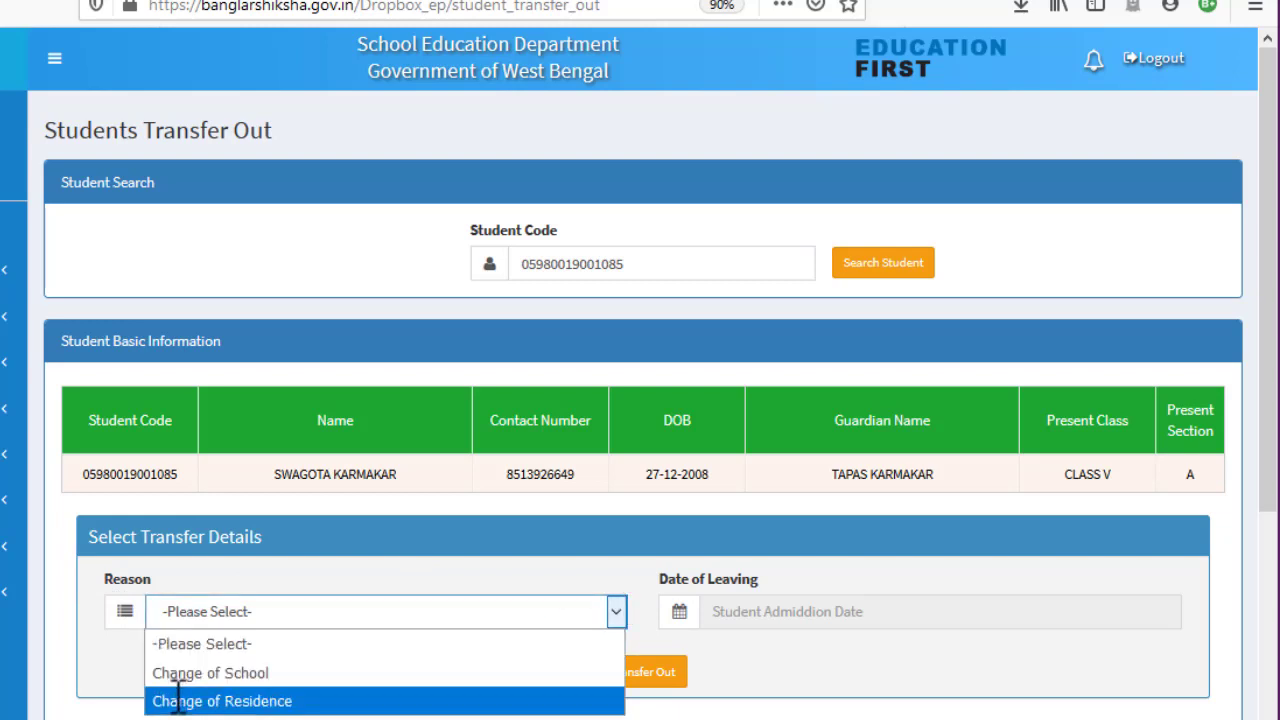
{"action": "left_click", "coordinate": [290, 672]}
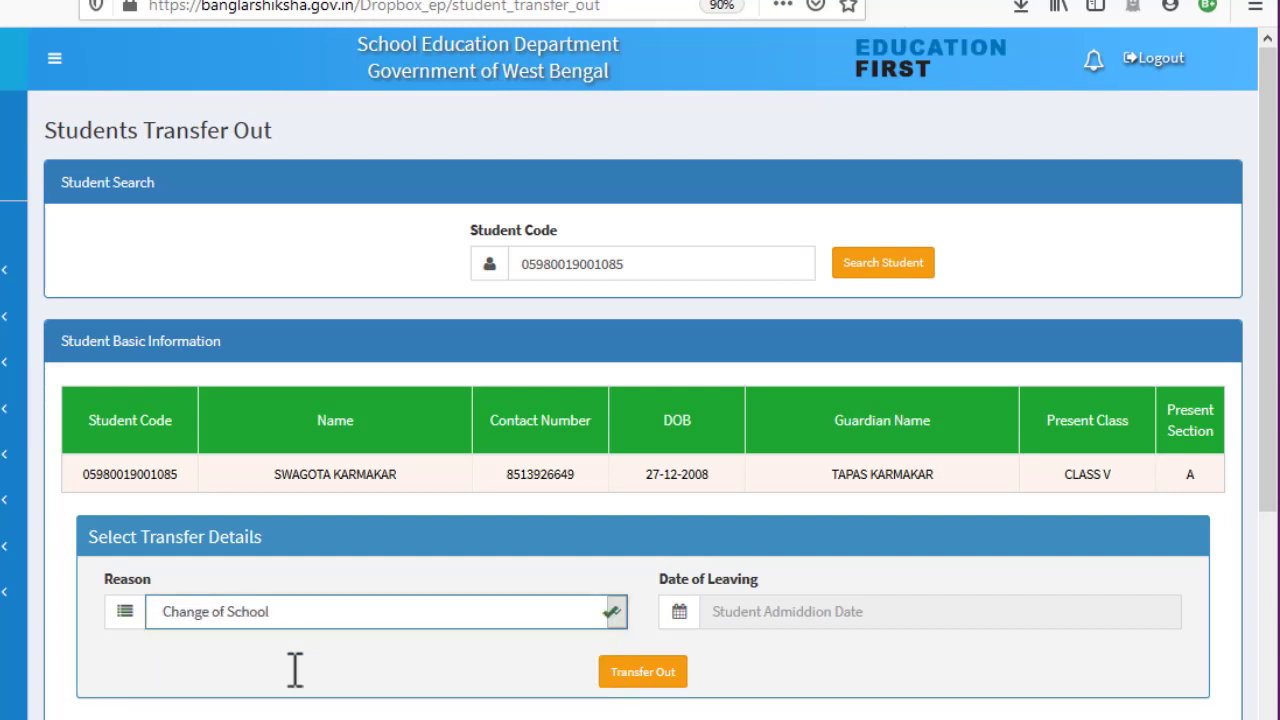
{"action": "left_click", "coordinate": [866, 607]}
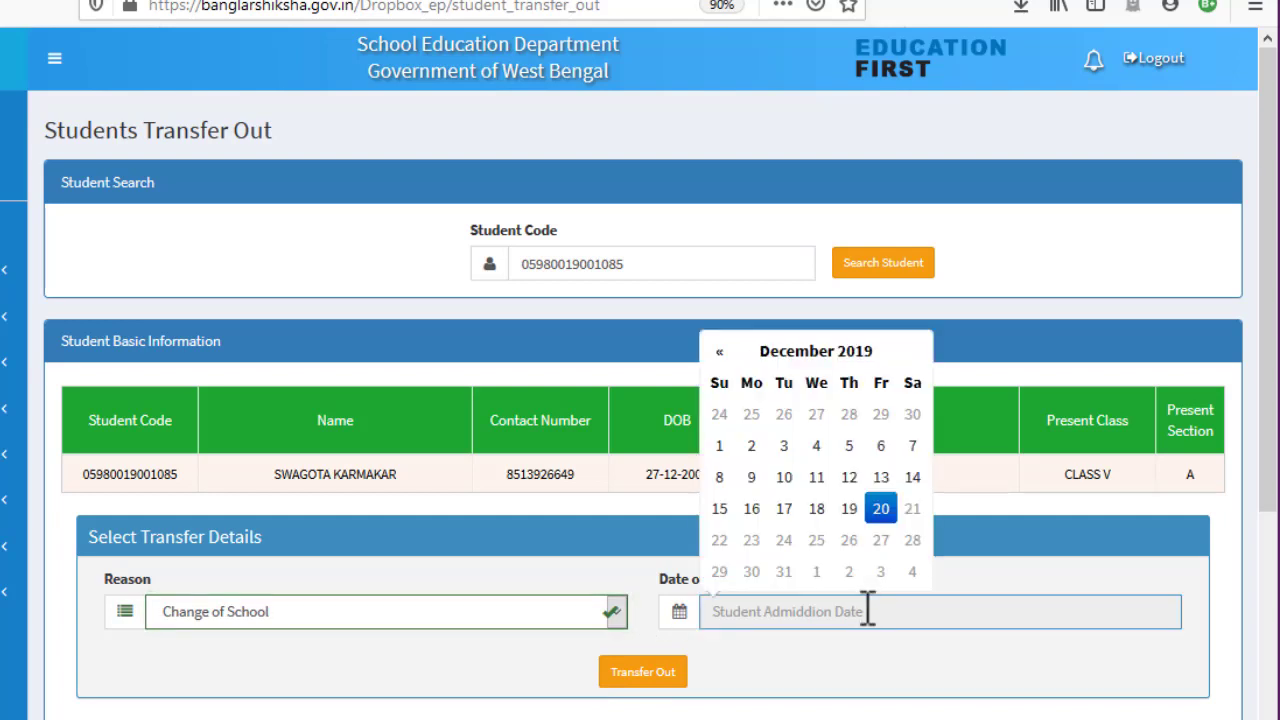
{"action": "left_click", "coordinate": [784, 508]}
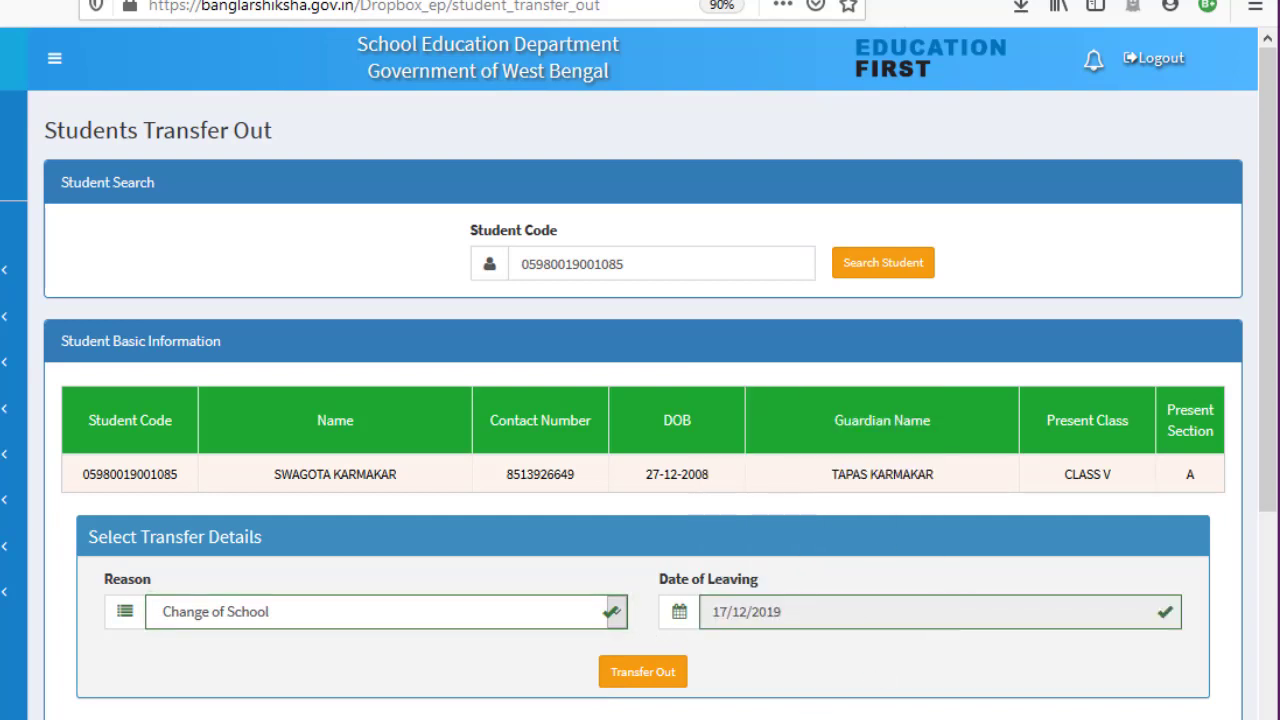
{"action": "left_click_drag", "start_coordinate": [577, 654], "coordinate": [713, 699]}
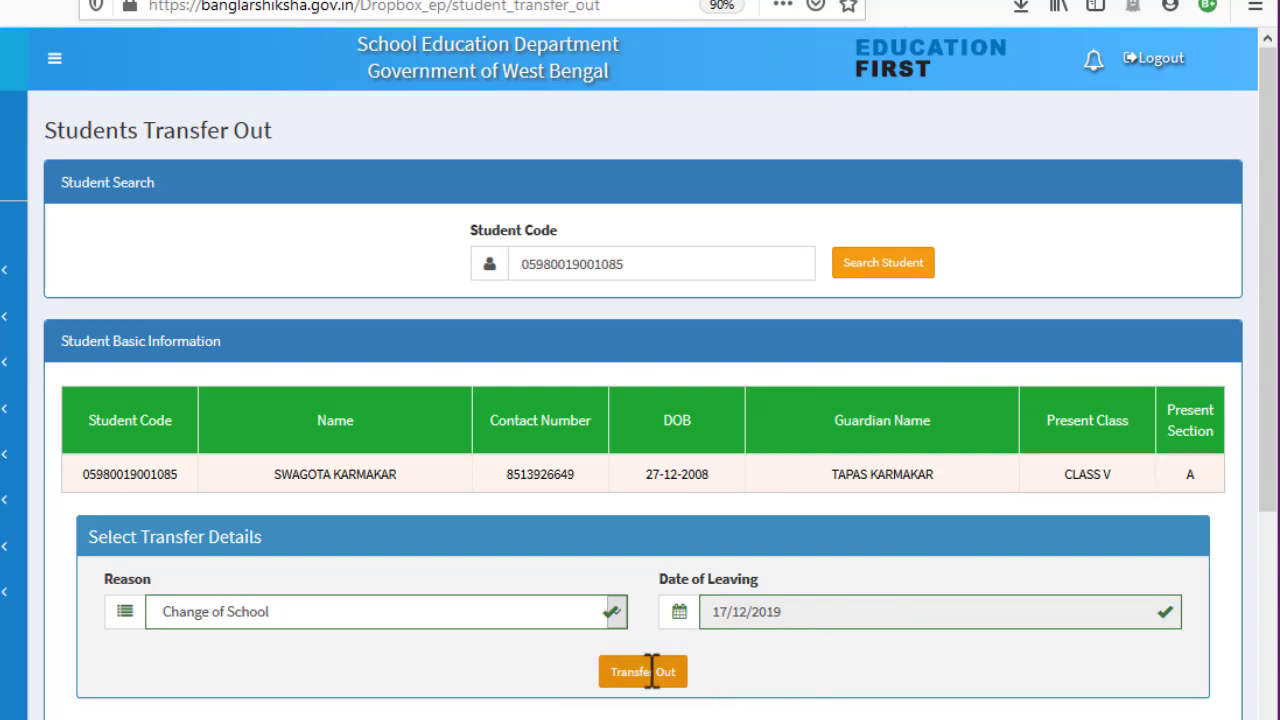
Open the 2019 Student Mgmt section and bring its student transfer entries into view
{"action": "mouse_move", "coordinate": [200, 290]}
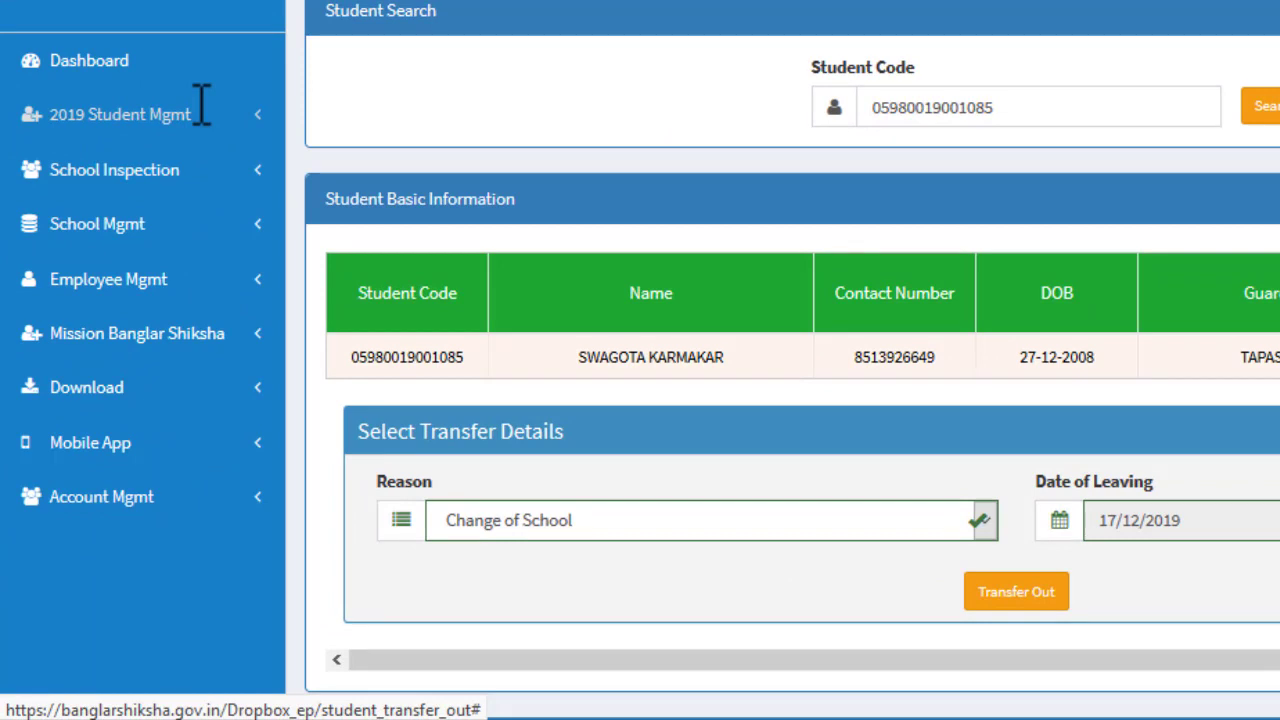
{"action": "left_click", "coordinate": [200, 105]}
{"action": "scroll", "coordinate": [1163, 374], "scroll_direction": "down", "scroll_amount": 3}
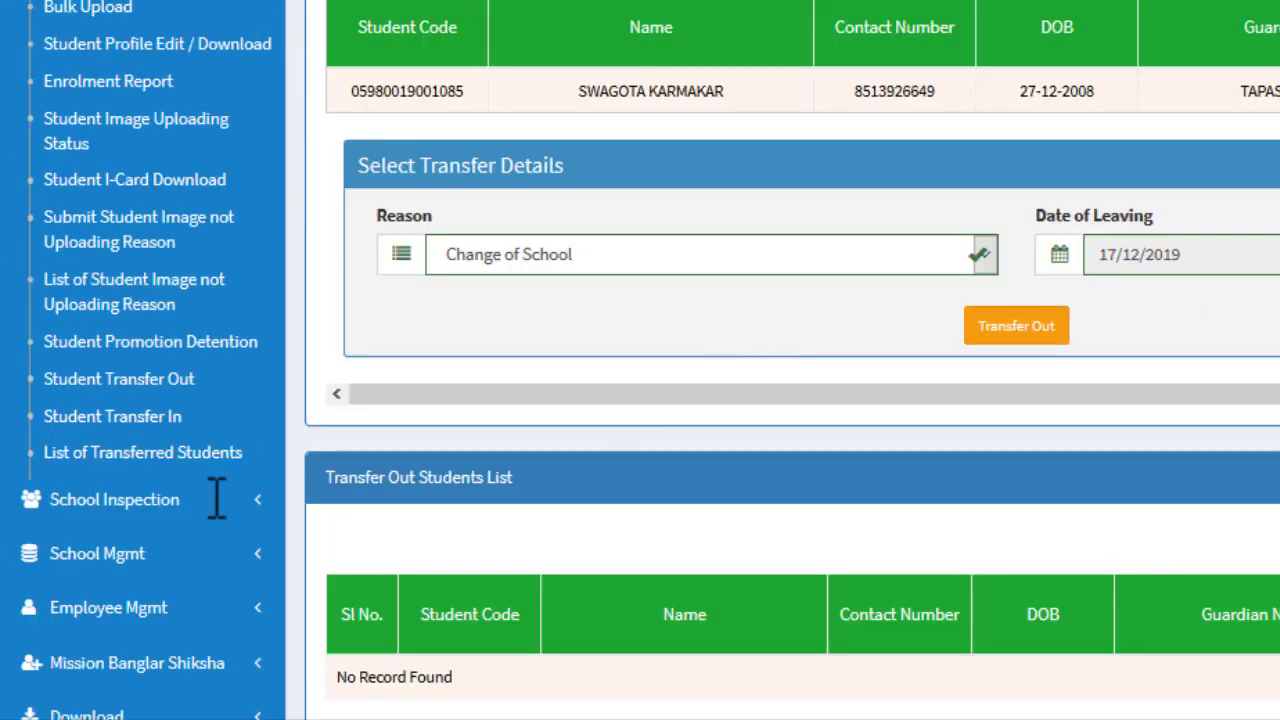